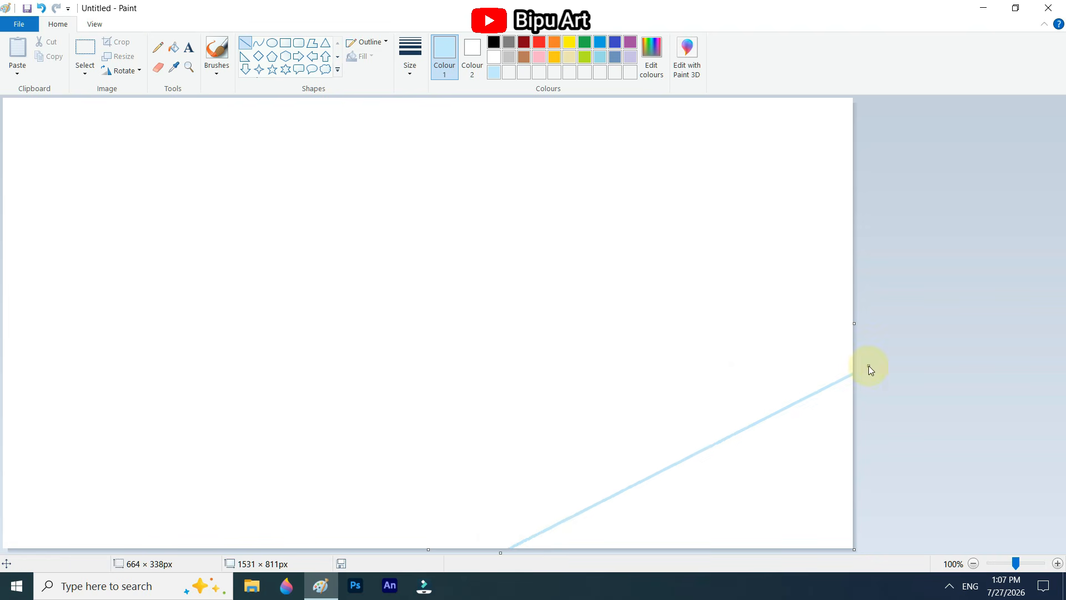
Fill the lower-right corner triangle with the current light blue and the rest of the canvas with a newly mixed medium sky blue.
left_click(171, 52)
left_click(778, 521)
left_click(651, 55)
left_click_drag(692, 295, 687, 238)
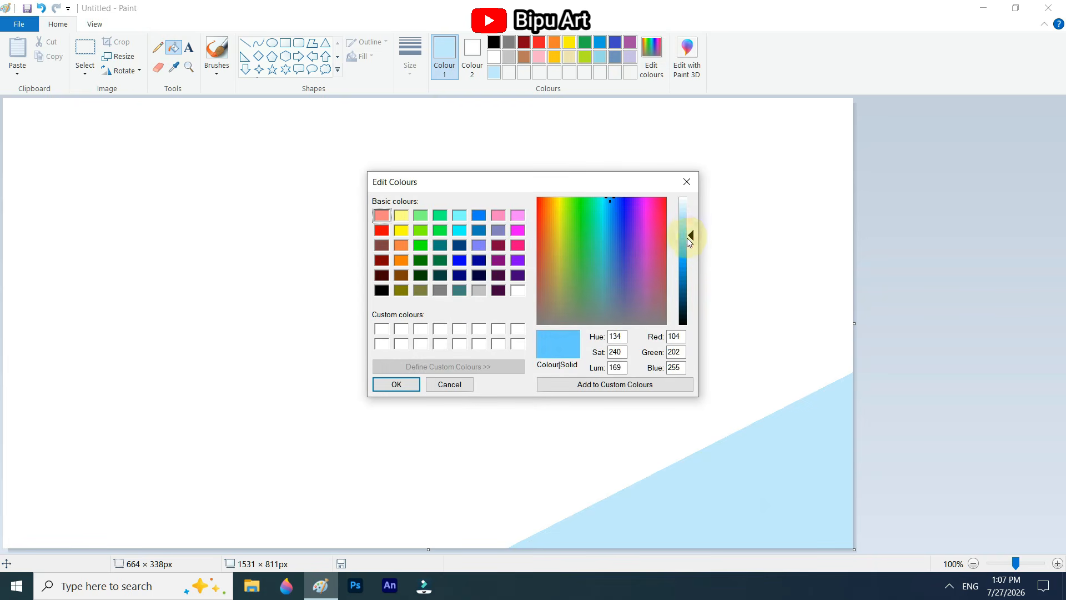
left_click(397, 384)
left_click(574, 117)
Mix a deeper sky blue, draw a diagonal boundary from the lower left edge to the upper edge, and fill the area above it.
left_click(651, 56)
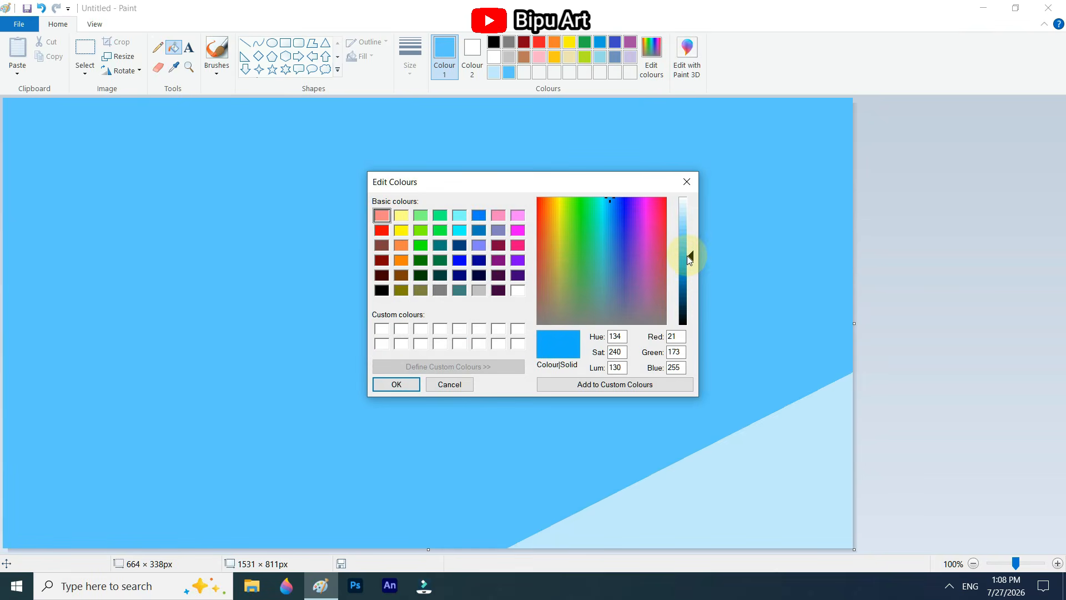
left_click(396, 384)
left_click(245, 43)
left_click_drag(502, 218, 3, 521)
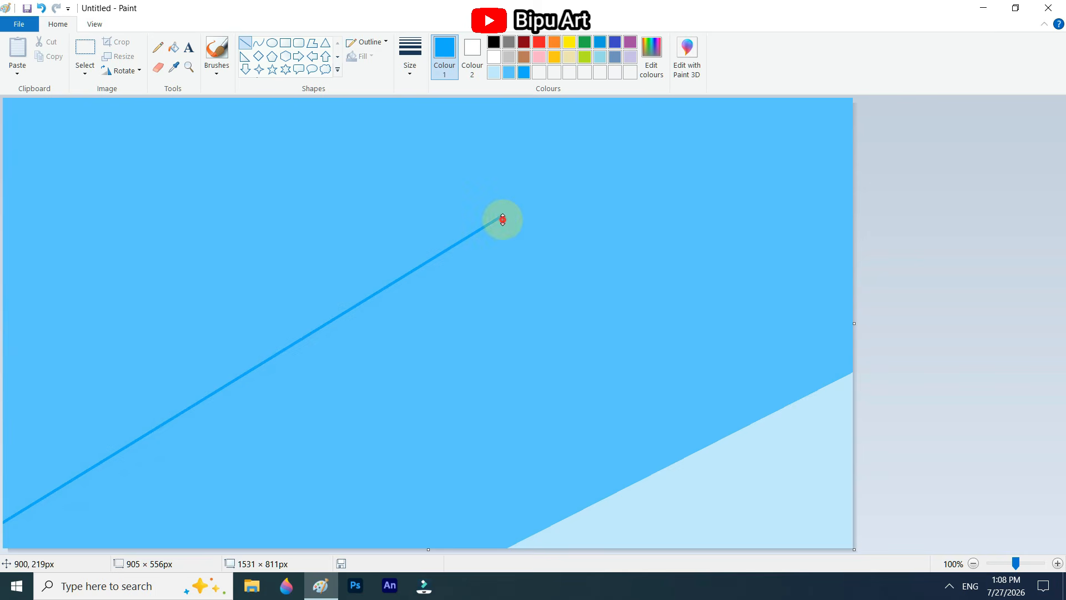
left_click_drag(503, 220, 751, 99)
left_click(173, 47)
left_click(211, 186)
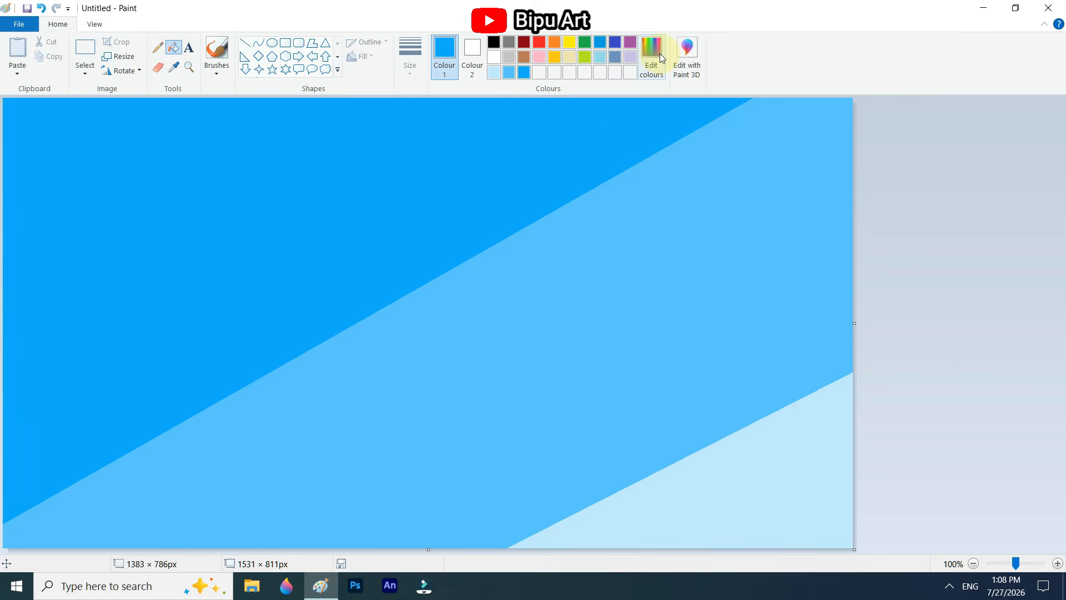
Blend the blue bands into a vertical gradient by resizing the width to 1 pixel and back to 1531 pixels, without maintaining aspect ratio.
left_click(118, 56)
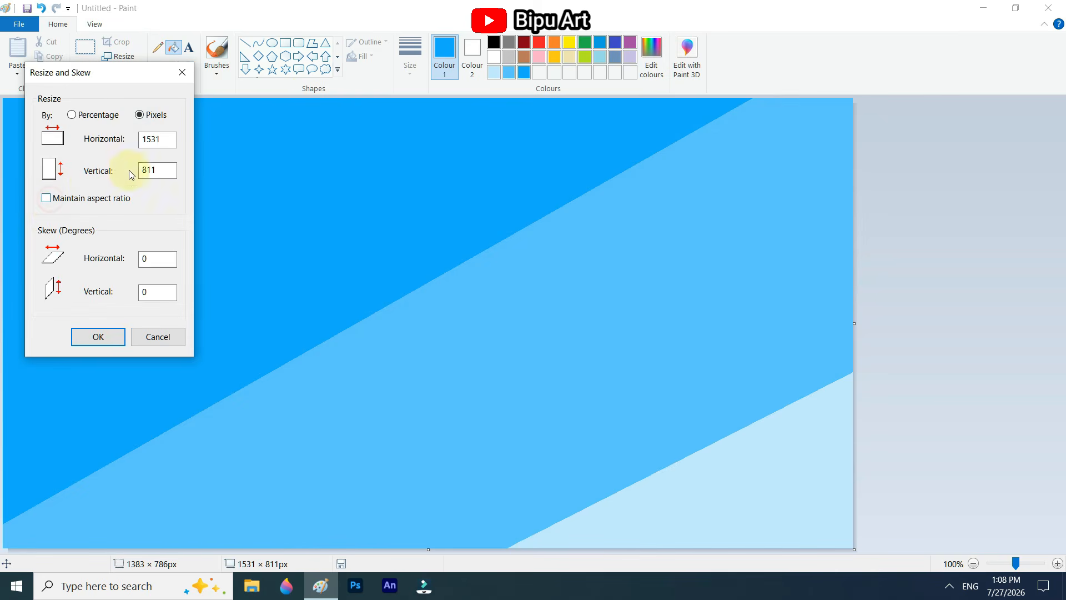
left_click(98, 337)
left_click(118, 56)
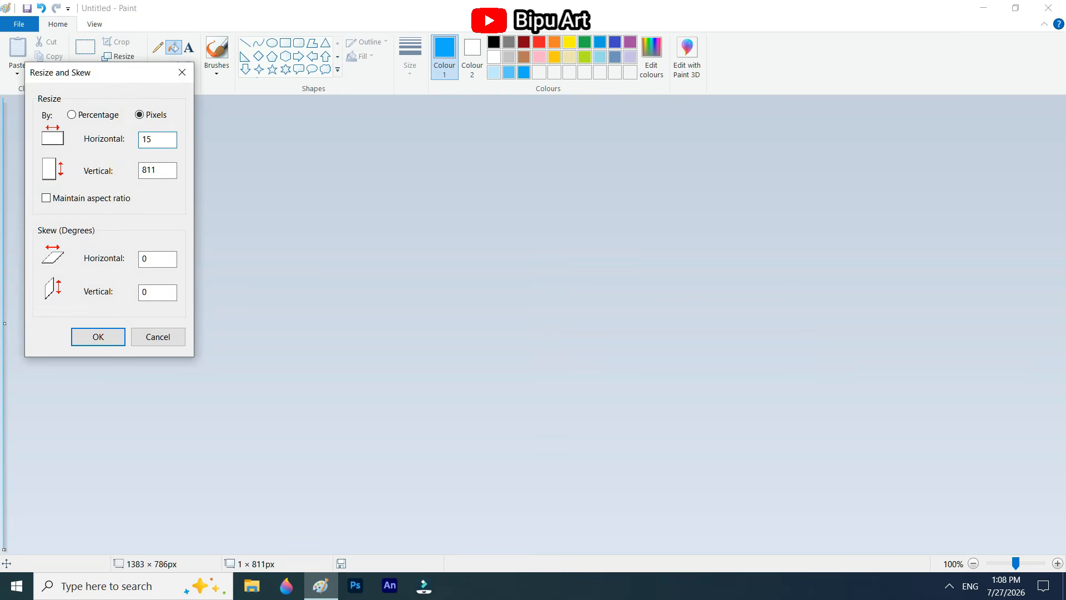
left_click(110, 332)
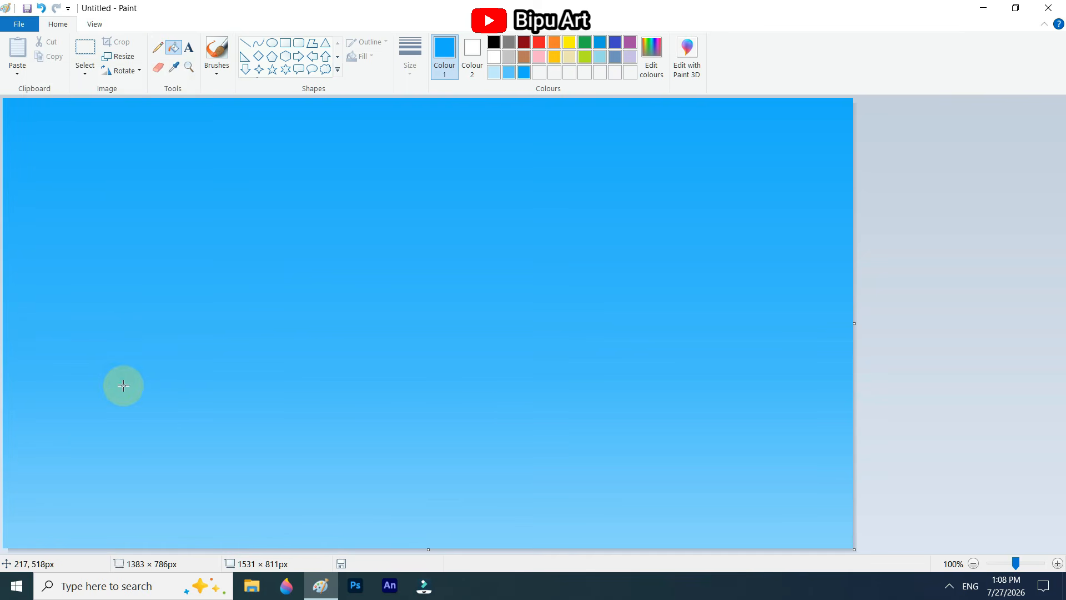
Select the whole gradient and squash it vertically to about 399 px high, leaving the lower part of the canvas white.
key("ctrl+a")
left_click_drag(428, 549, 428, 370)
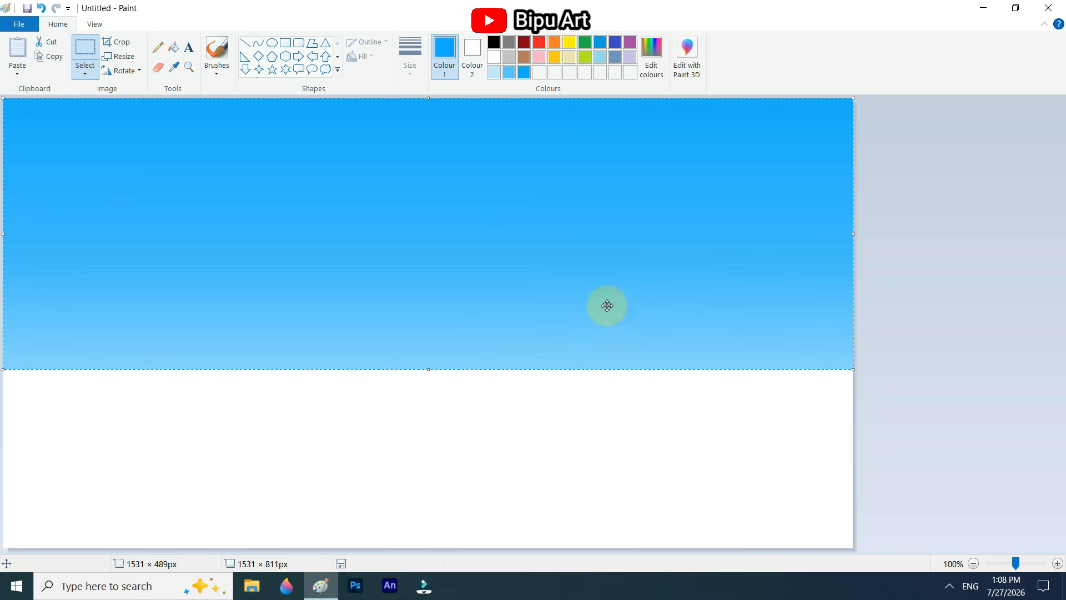
left_click_drag(428, 370, 488, 319)
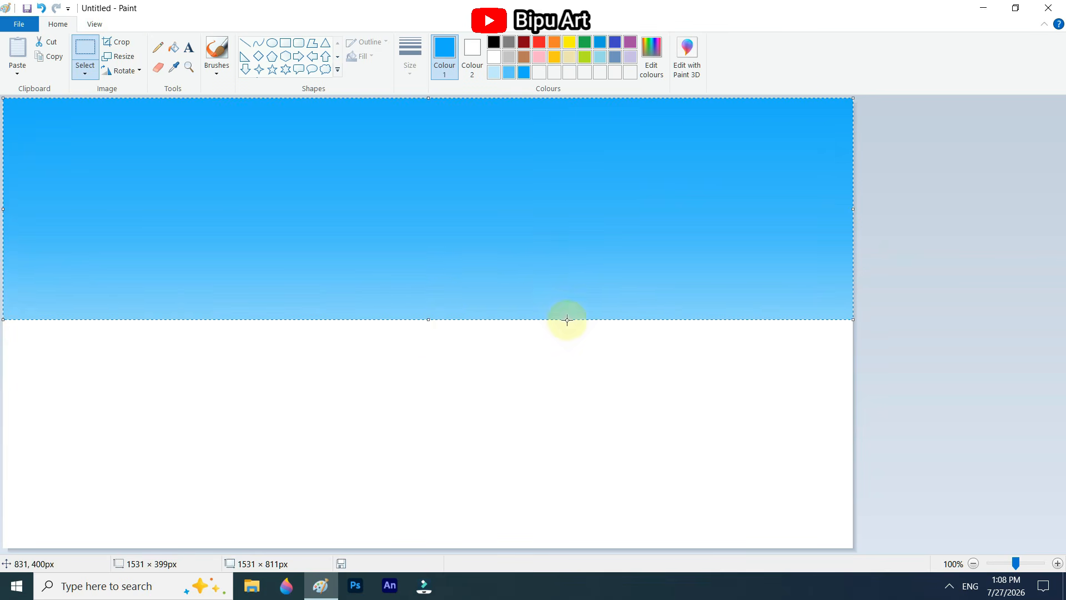
Mix a dark slate blue and draw a mountain ridge outline across the whole horizon with the Pencil.
left_click(651, 55)
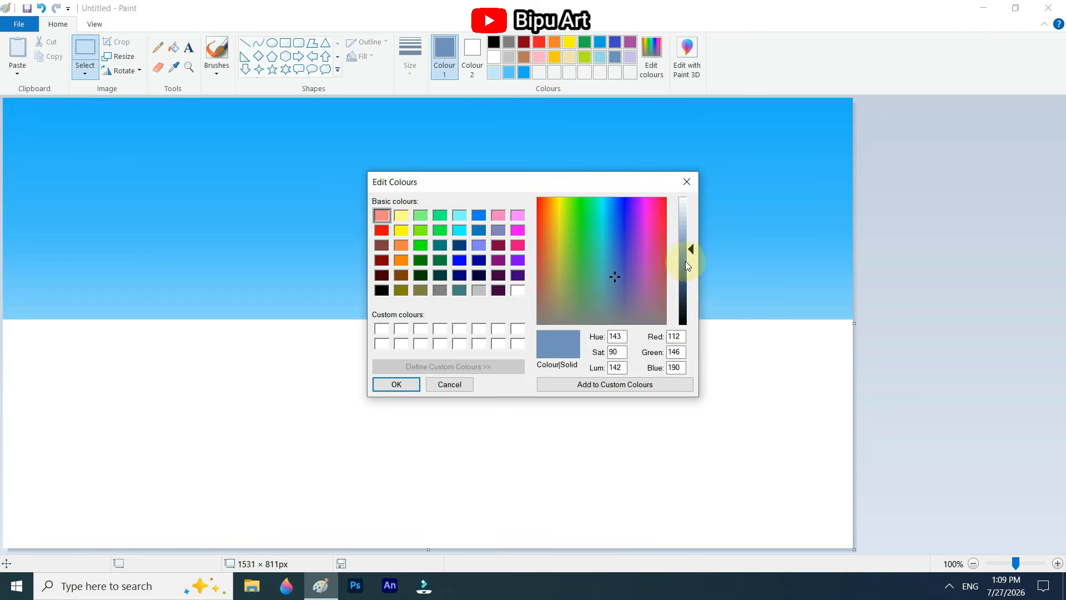
left_click(424, 381)
left_click(159, 49)
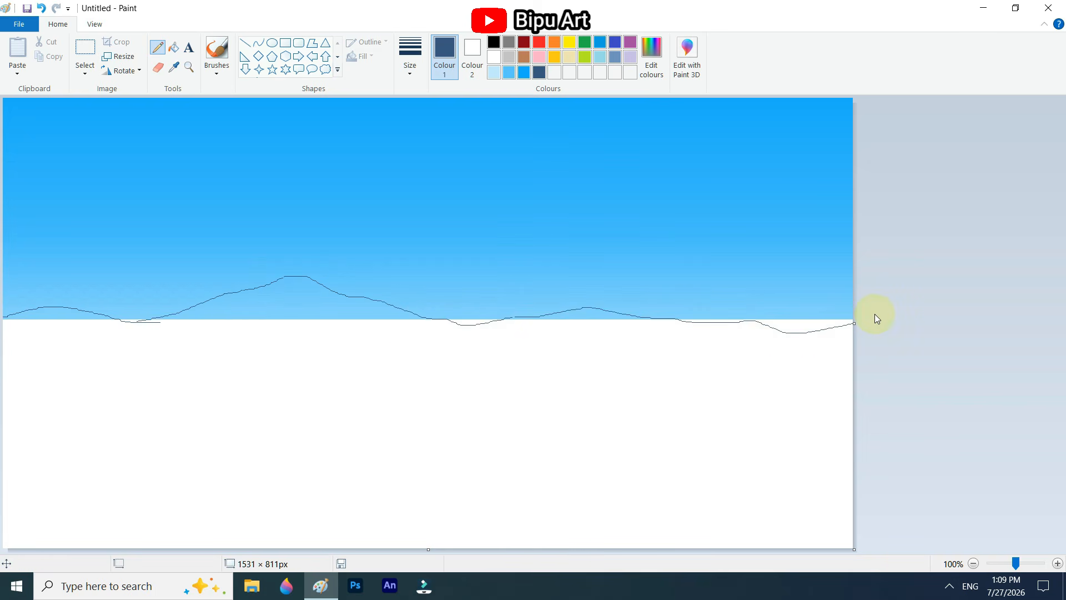
Fill the white area below the ridge and the left and central mountain peaks with the dark slate blue.
left_click(174, 49)
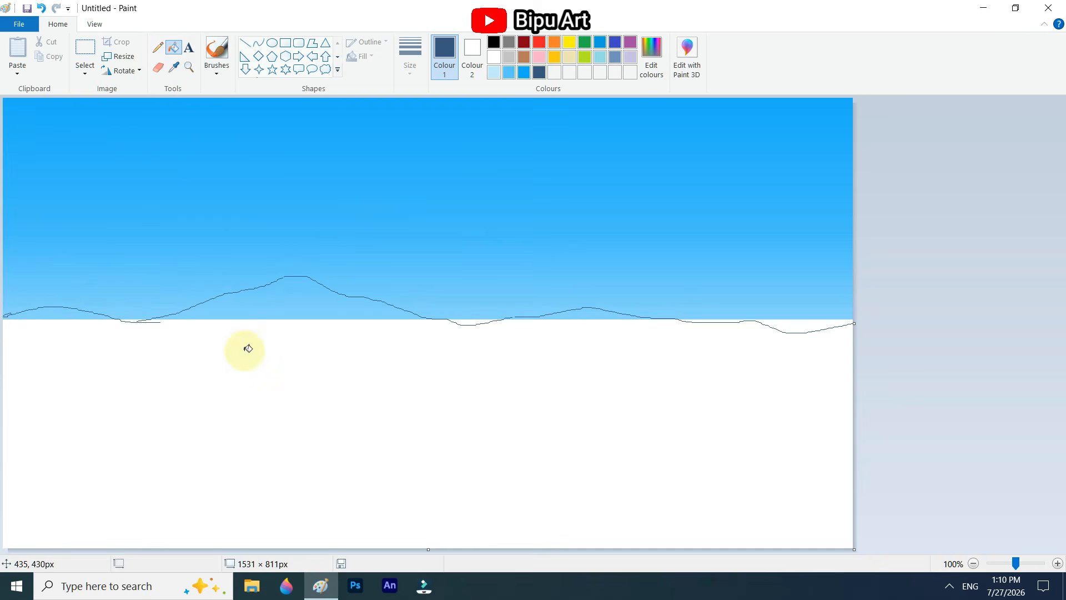
left_click(244, 362)
left_click(324, 311)
left_click(307, 313)
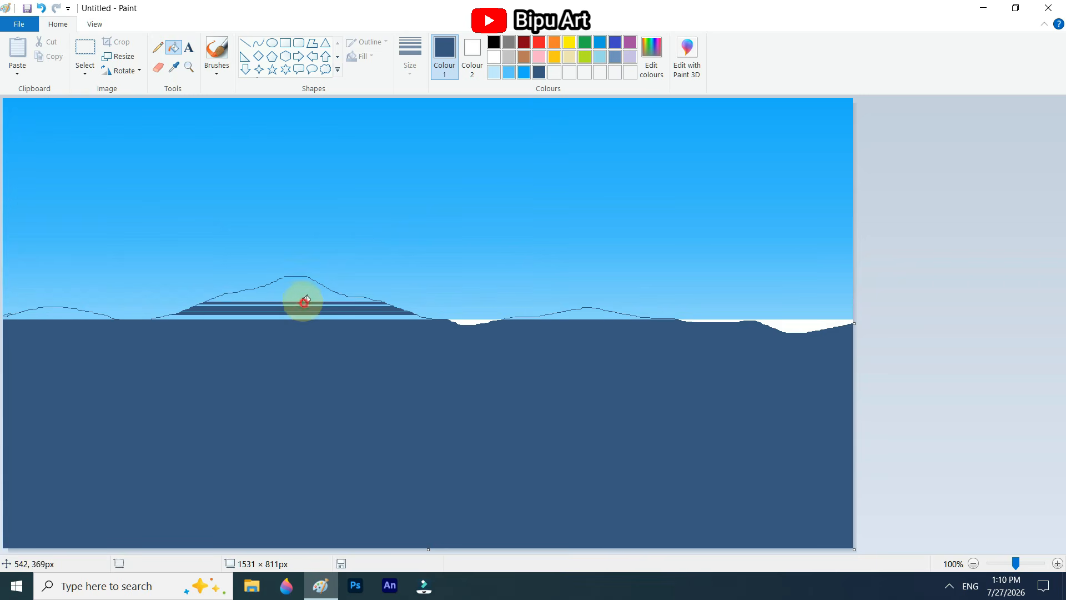
left_click(59, 317)
left_click(61, 314)
left_click(62, 310)
left_click(342, 317)
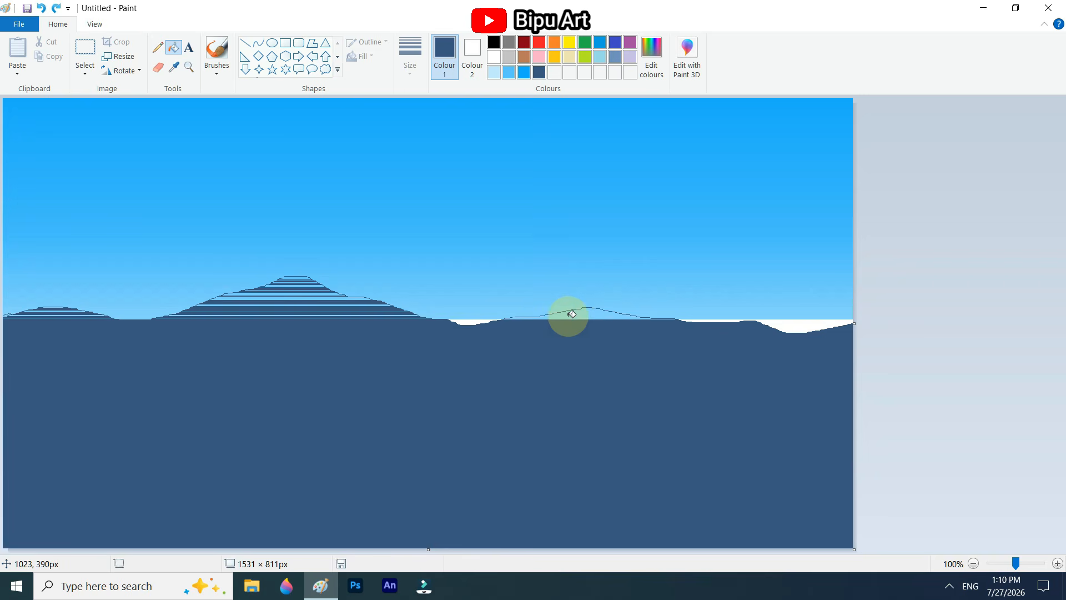
Set Colour 2 to the dark slate blue and delete free-form selections along the ridge to cover the unfilled gaps and reshape the mountains.
left_click(472, 56)
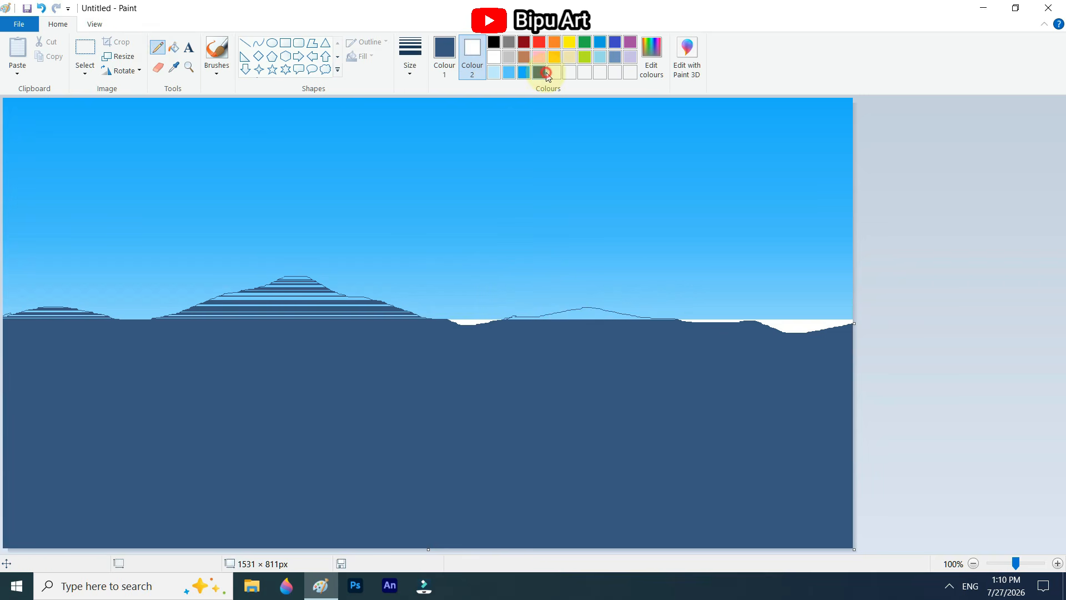
left_click(539, 71)
left_click(85, 69)
left_click(111, 117)
mouse_move(158, 321)
left_mouse_down()
mouse_move(267, 283)
mouse_move(331, 284)
mouse_move(476, 326)
mouse_move(147, 322)
mouse_move(158, 320)
left_mouse_up()
key("Delete")
mouse_move(456, 326)
left_mouse_down()
mouse_move(550, 309)
mouse_move(647, 338)
mouse_move(507, 331)
left_mouse_up()
key("Delete")
mouse_move(425, 320)
left_mouse_down()
mouse_move(496, 315)
mouse_move(434, 321)
left_mouse_up()
key("Delete")
mouse_move(608, 323)
left_mouse_down()
mouse_move(654, 316)
mouse_move(716, 327)
mouse_move(602, 324)
left_mouse_up()
key("Delete")
mouse_move(149, 321)
left_mouse_down()
mouse_move(23, 307)
mouse_move(18, 337)
mouse_move(116, 324)
mouse_move(95, 319)
mouse_move(141, 325)
left_mouse_up()
key("Delete")
key("Delete")
mouse_move(293, 290)
left_mouse_down()
mouse_move(379, 312)
mouse_move(299, 293)
left_mouse_up()
key("Delete")
mouse_move(390, 317)
left_mouse_down()
mouse_move(450, 326)
mouse_move(387, 318)
left_mouse_up()
key("Delete")
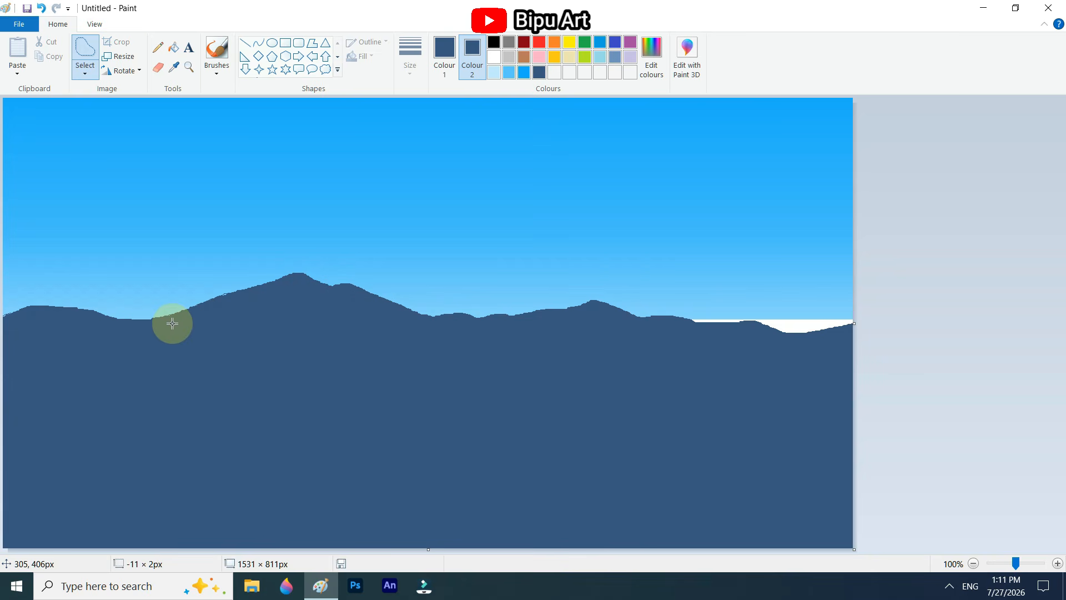
Mix a dark olive green (red 47, green 58, blue 18) and make it available for drawing with the Pencil as Colour 1.
left_click(583, 57)
left_click(651, 55)
left_click_drag(566, 229, 565, 257)
left_click(394, 385)
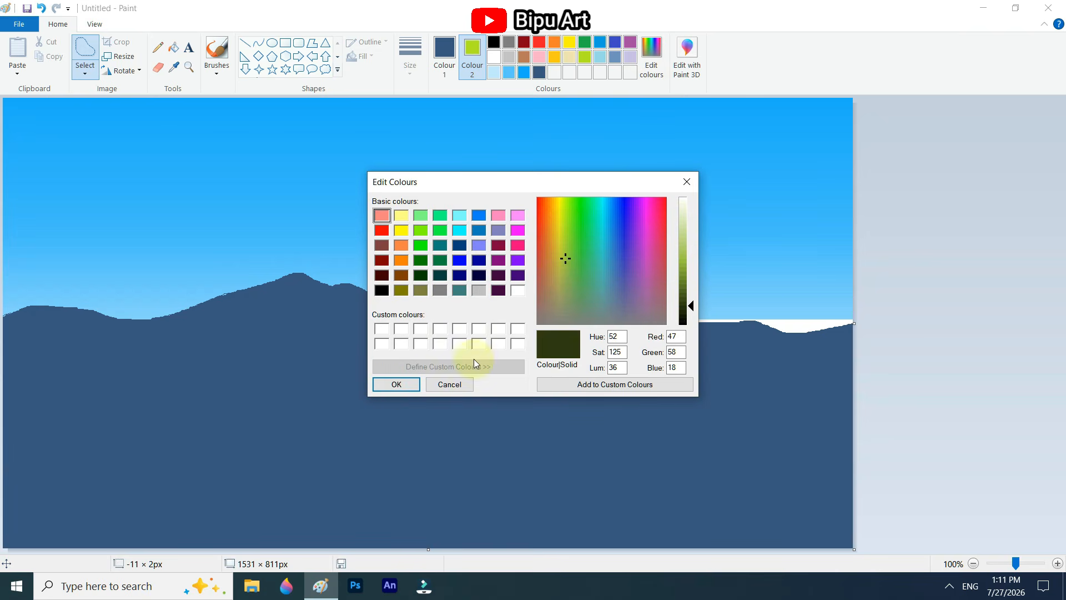
key("Return")
left_click(160, 48)
left_click(456, 52)
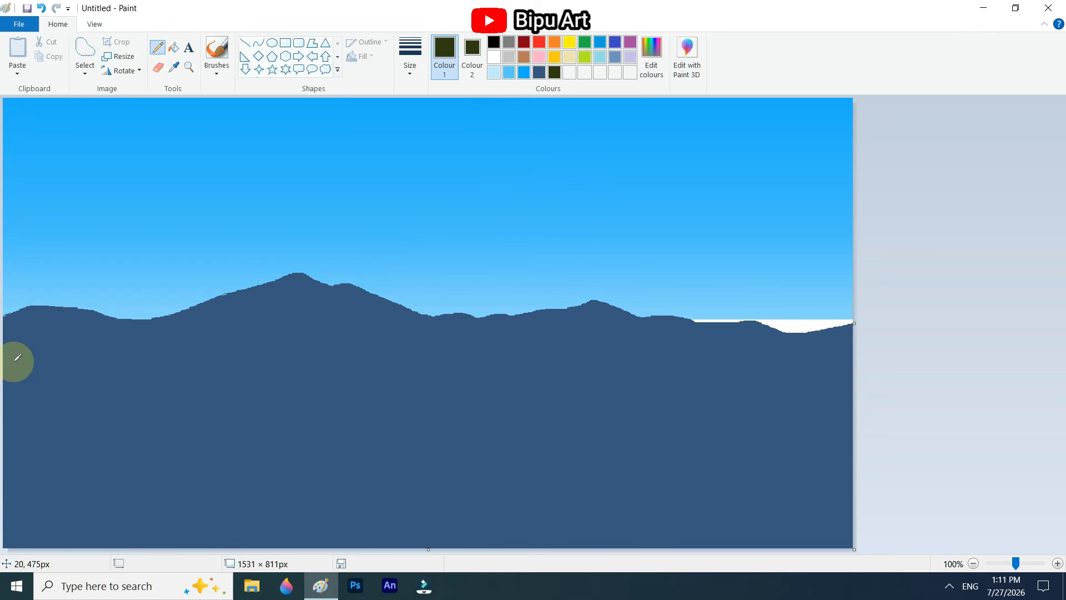
Draw a rolling hill outline across the canvas below the mountains and fill the area beneath it with dark olive green.
left_click_drag(6, 355, 288, 404)
mouse_move(175, 390)
left_mouse_down()
mouse_move(367, 352)
mouse_move(844, 391)
left_mouse_up()
left_click(174, 47)
left_click(318, 431)
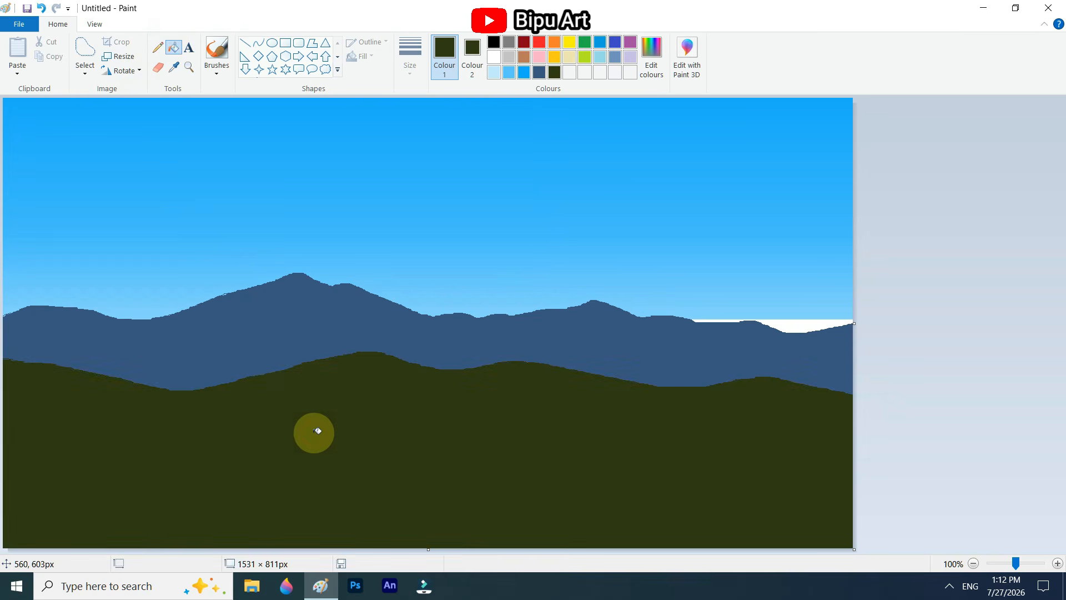
Mix a light yellow-green, draw a straight horizontal line across the lower hills, and fill the ground below it.
left_click(653, 70)
left_click_drag(682, 287, 689, 271)
left_click(413, 382)
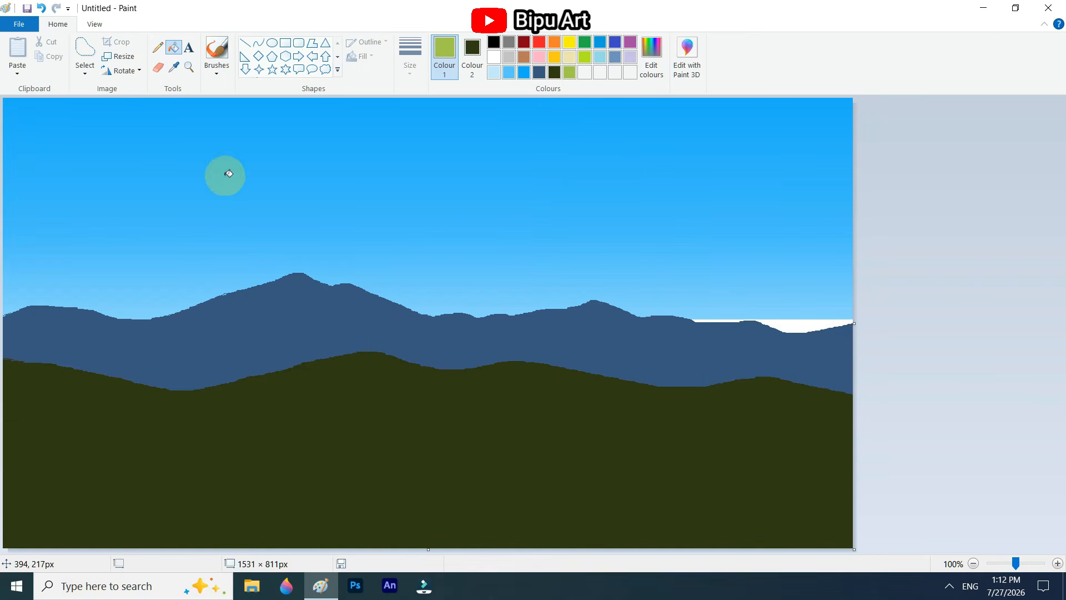
left_click(158, 47)
left_click_drag(7, 449, 875, 450)
left_click(175, 50)
left_click(311, 485)
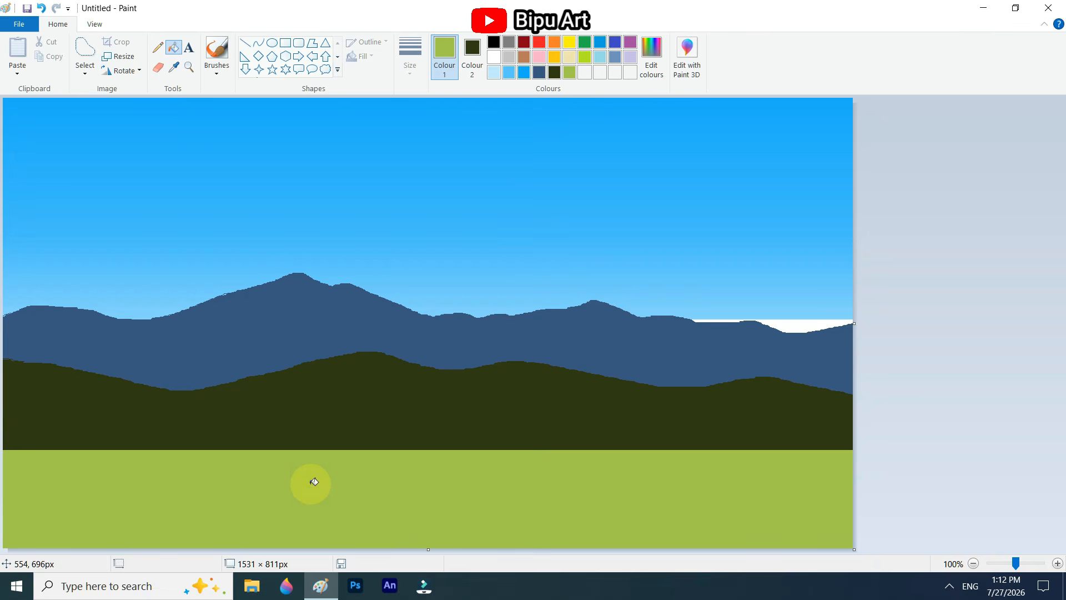
Outline a jagged sunlit patch along the left slope of the tallest dark green hill and fill it with light green.
left_click(158, 47)
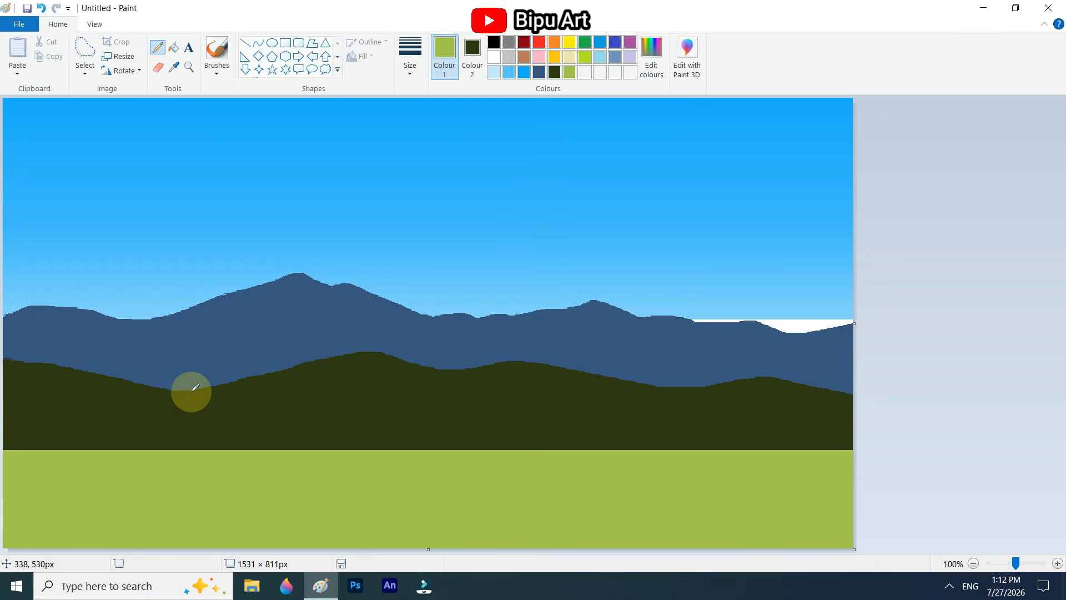
mouse_move(195, 391)
left_mouse_down()
mouse_move(374, 356)
mouse_move(296, 392)
mouse_move(275, 395)
mouse_move(282, 382)
mouse_move(169, 394)
left_mouse_up()
left_click(173, 48)
left_click(322, 364)
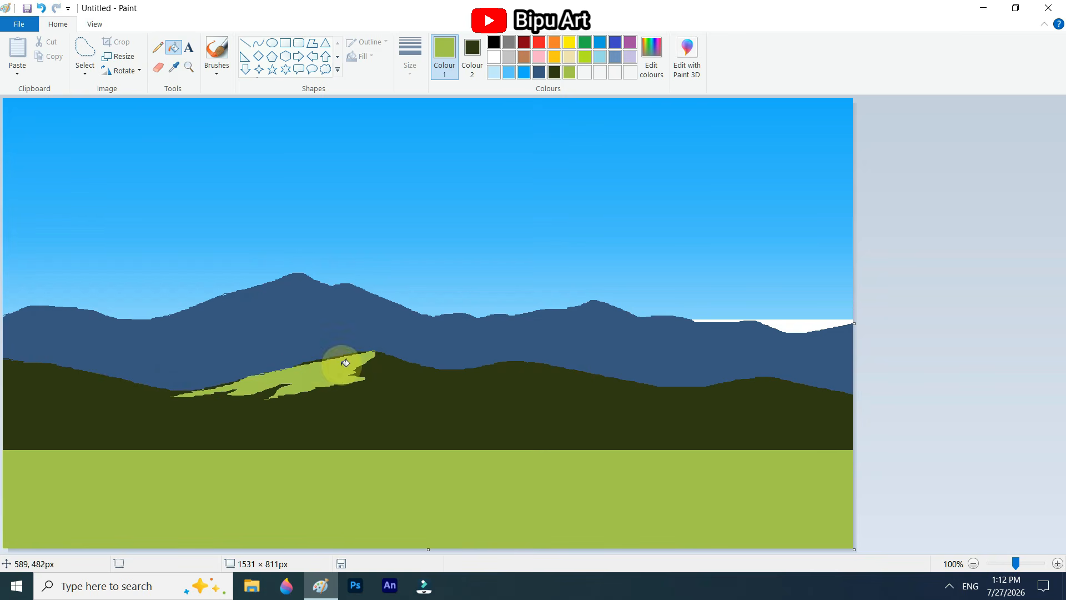
Outline a small jagged highlight at the crest of the middle hill and fill it with light green.
left_click(157, 47)
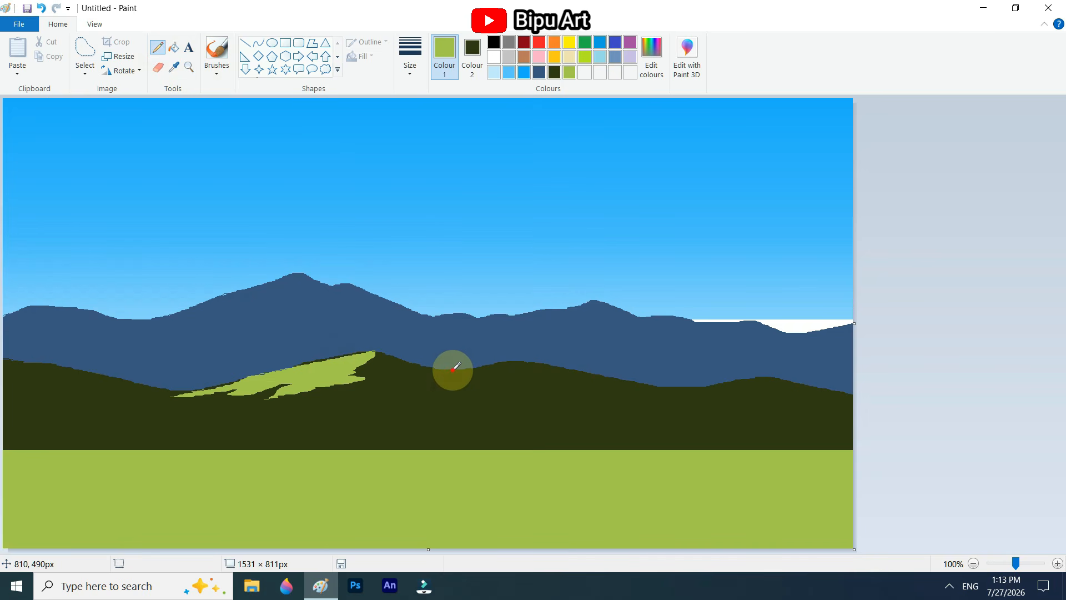
left_click_drag(453, 369, 514, 361)
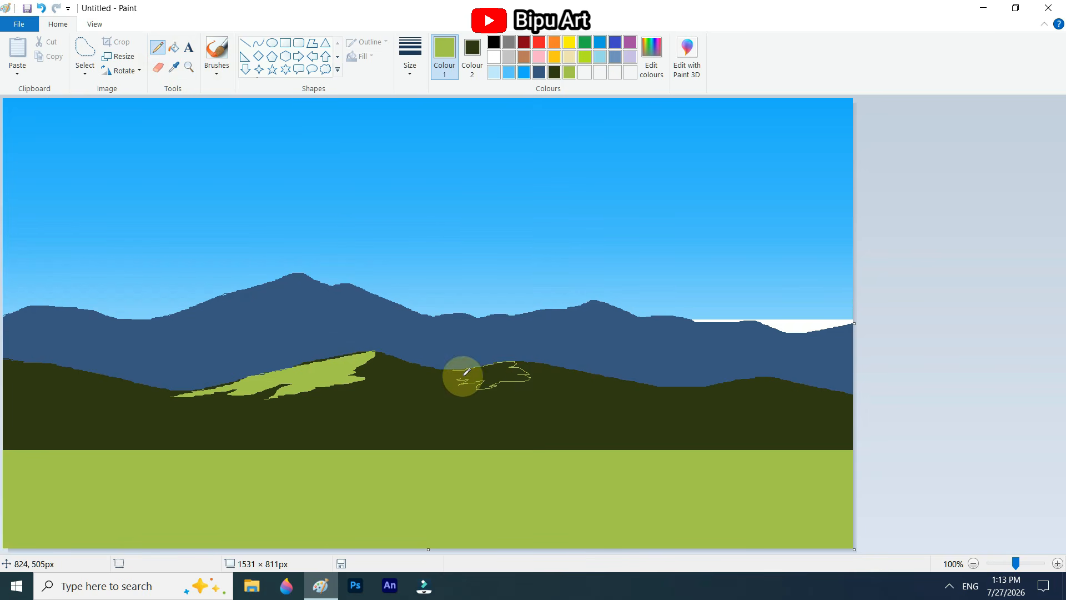
left_click(175, 47)
left_click(488, 372)
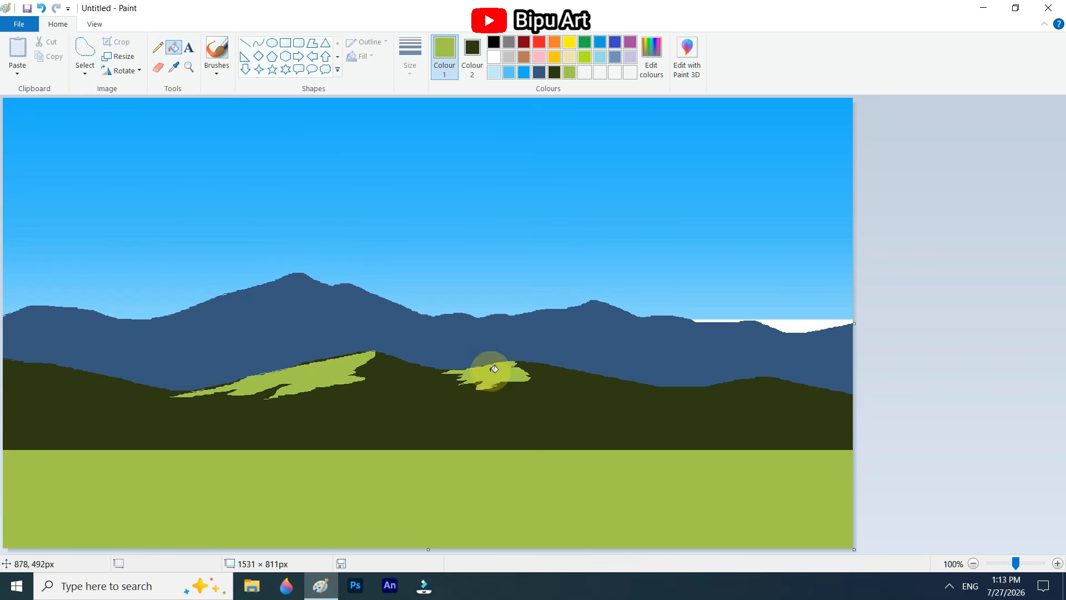
Draw and fill a thin light green streak beneath the left highlight and a long jagged patch on the right hill's slope.
mouse_move(332, 411)
left_mouse_down()
mouse_move(288, 422)
mouse_move(332, 413)
left_mouse_up()
left_click(173, 53)
left_click(309, 417)
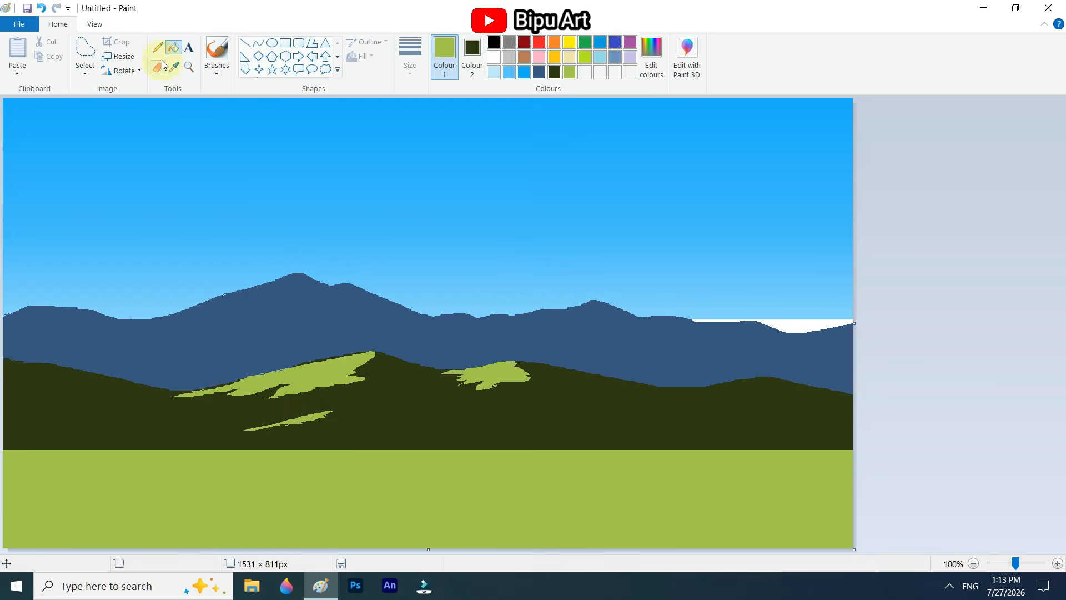
mouse_move(742, 380)
left_mouse_down()
mouse_move(703, 387)
mouse_move(658, 420)
mouse_move(744, 392)
left_mouse_up()
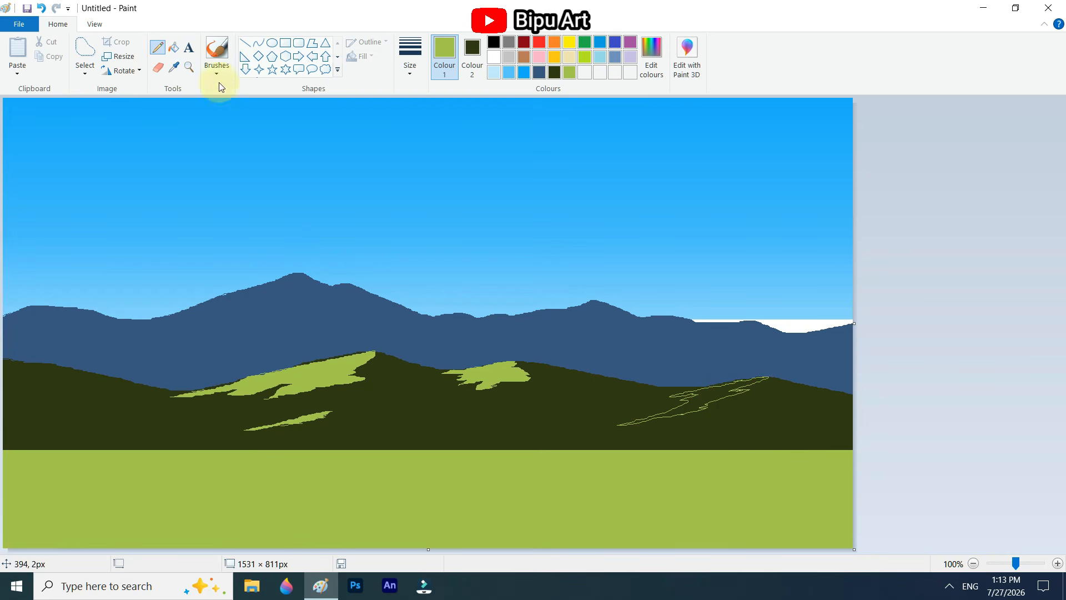
left_click(174, 48)
left_click(715, 389)
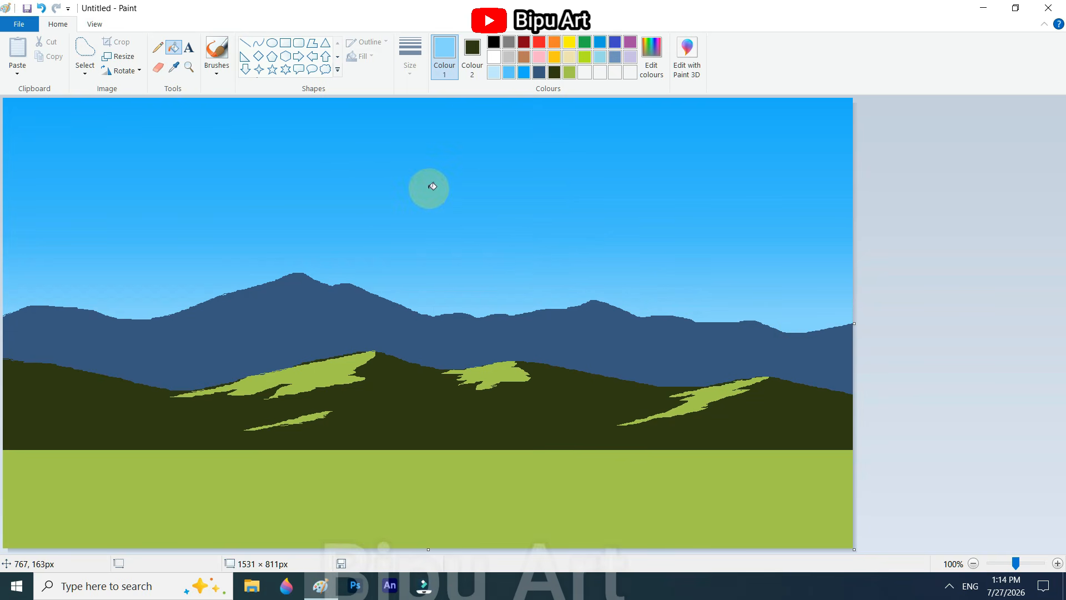
Roughen and soften the edges of the hill highlights with thick Natural pencil brush strokes in light green.
left_click(217, 58)
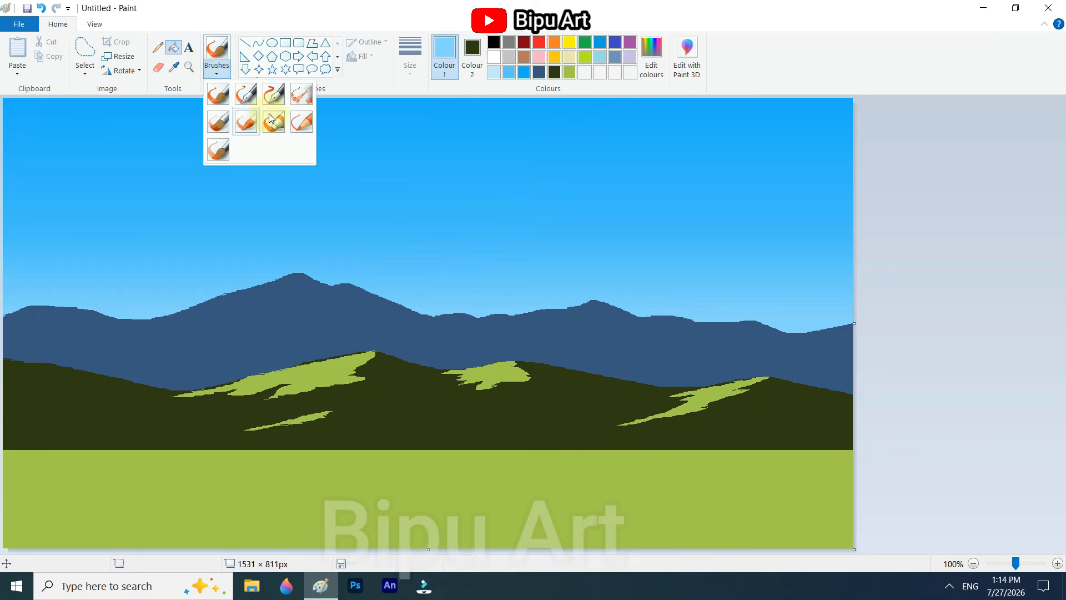
left_click(300, 123)
left_click(410, 54)
left_click(421, 178)
left_click(569, 73)
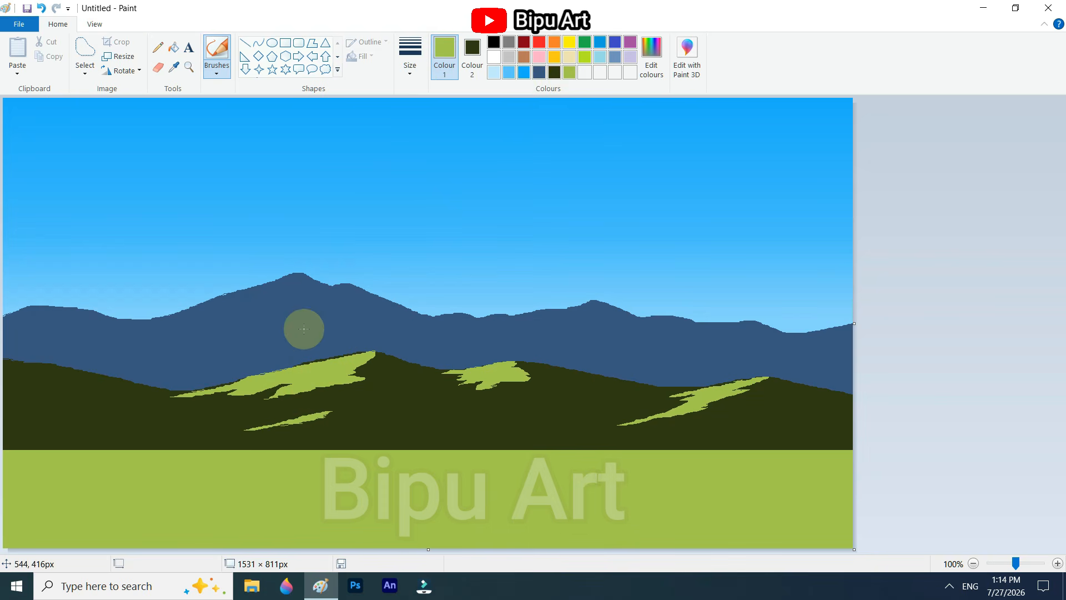
mouse_move(266, 387)
left_mouse_down()
mouse_move(238, 393)
mouse_move(286, 384)
mouse_move(267, 400)
mouse_move(374, 360)
mouse_move(277, 397)
mouse_move(211, 386)
mouse_move(333, 361)
left_mouse_up()
mouse_move(444, 371)
left_mouse_down()
mouse_move(493, 386)
mouse_move(503, 364)
mouse_move(522, 373)
mouse_move(474, 387)
left_mouse_up()
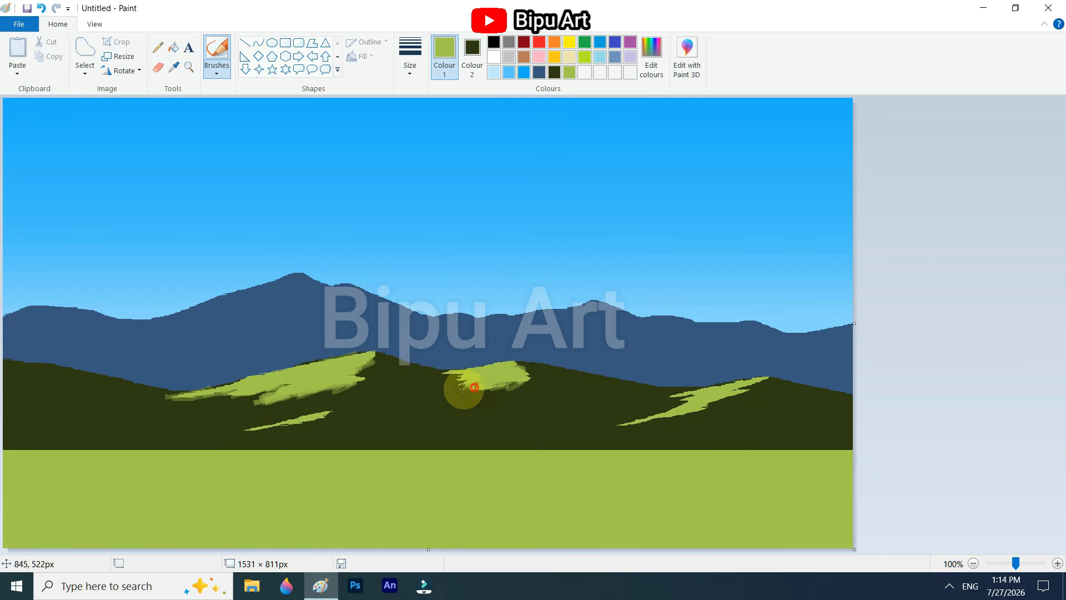
mouse_move(615, 424)
left_mouse_down()
mouse_move(707, 409)
mouse_move(766, 379)
mouse_move(698, 382)
mouse_move(747, 381)
mouse_move(669, 395)
mouse_move(664, 406)
left_mouse_up()
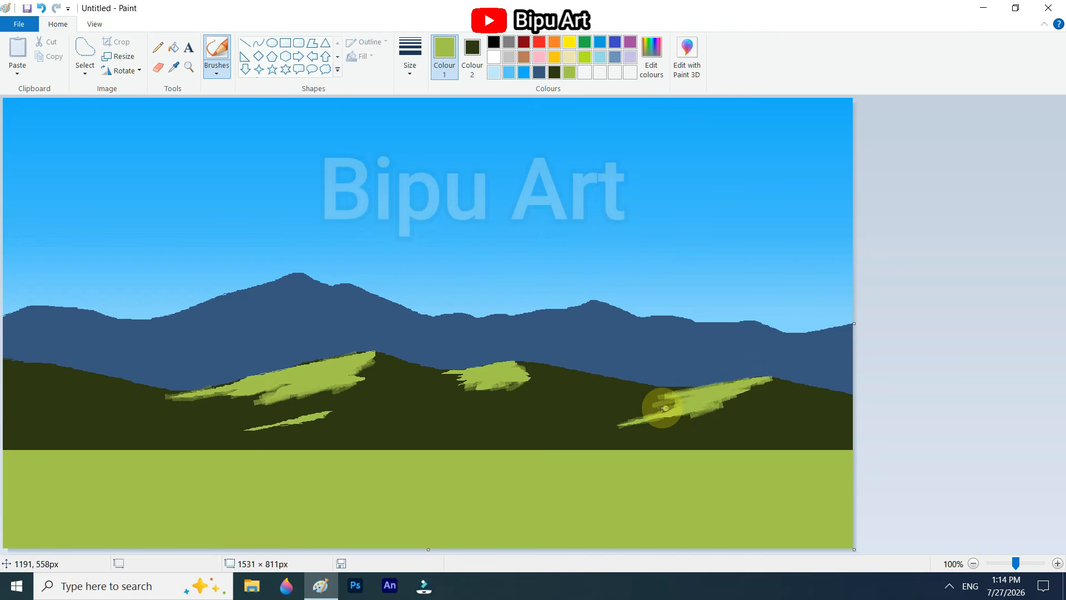
Mix a medium olive green and brush shading strokes around the highlights and across the slopes of all the dark hills.
left_click(651, 55)
left_click(687, 290)
left_click(399, 383)
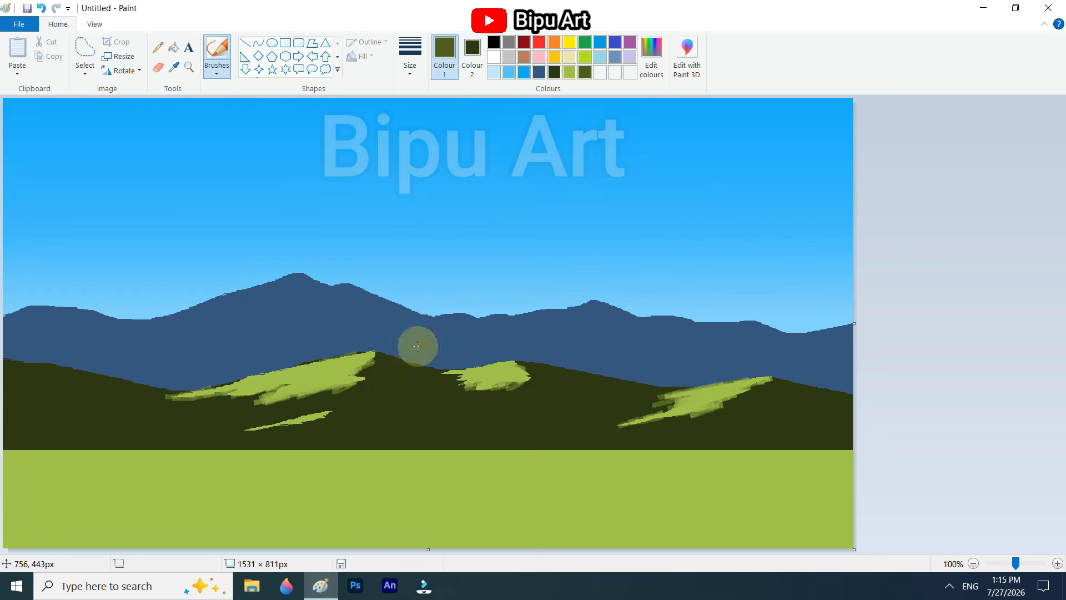
mouse_move(221, 431)
left_mouse_down()
mouse_move(318, 421)
mouse_move(348, 405)
mouse_move(301, 424)
mouse_move(258, 406)
mouse_move(233, 414)
mouse_move(263, 396)
mouse_move(131, 389)
left_mouse_up()
mouse_move(332, 384)
left_mouse_down()
mouse_move(360, 381)
mouse_move(364, 357)
left_mouse_up()
mouse_move(440, 376)
left_mouse_down()
mouse_move(411, 365)
mouse_move(551, 376)
mouse_move(516, 360)
mouse_move(571, 379)
mouse_move(453, 388)
mouse_move(500, 398)
mouse_move(511, 413)
mouse_move(514, 381)
mouse_move(668, 407)
mouse_move(601, 431)
mouse_move(657, 394)
mouse_move(693, 414)
mouse_move(730, 401)
mouse_move(741, 421)
left_mouse_up()
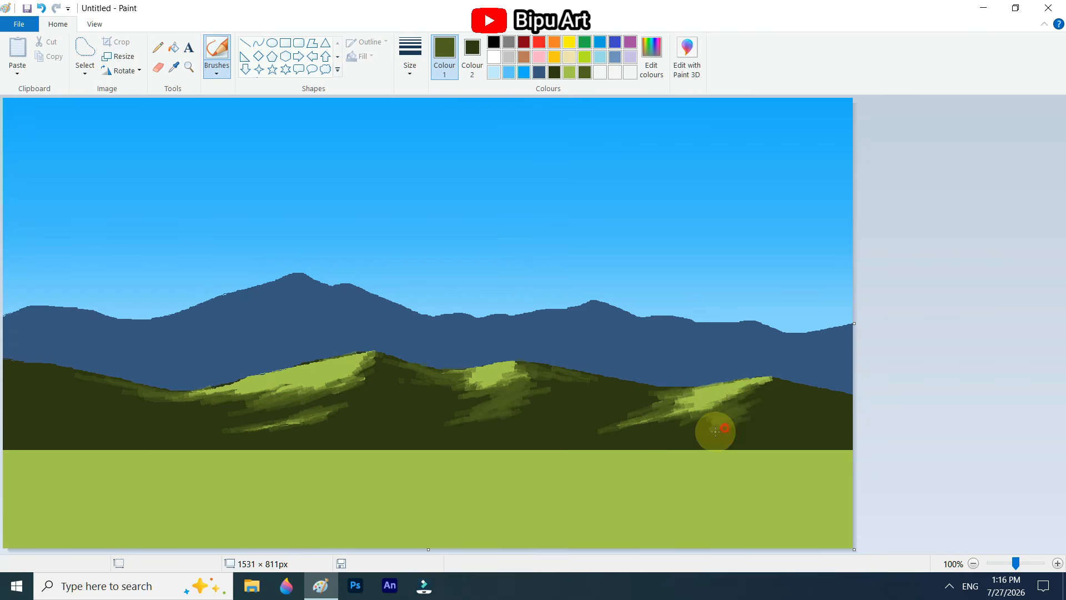
Mix a lighter olive green and brush transition strokes along the edges of the highlights on all three hills.
left_click(652, 56)
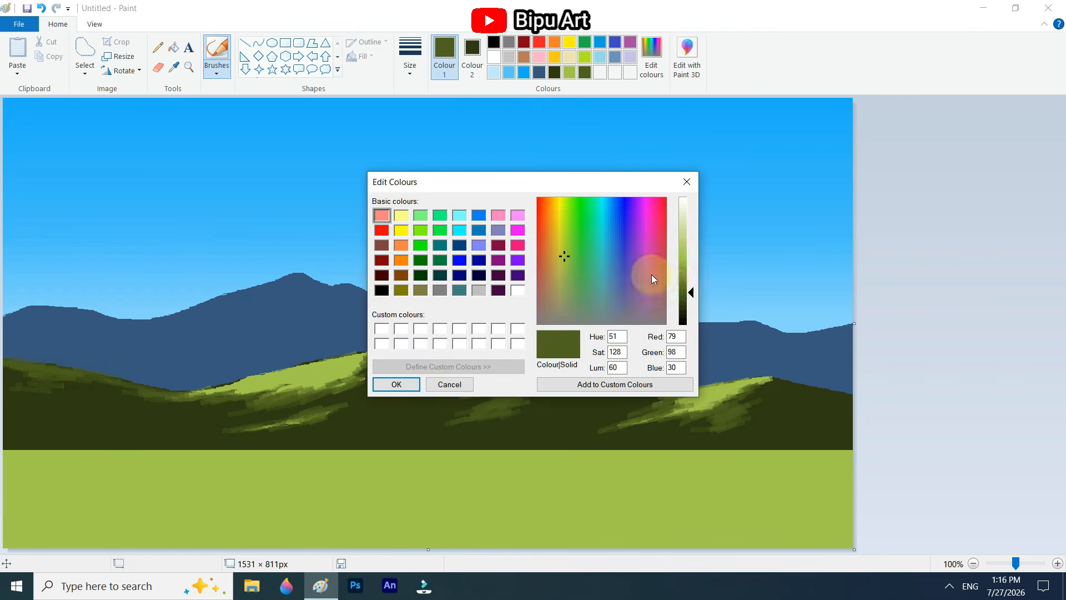
left_click_drag(690, 292, 689, 274)
left_click(397, 383)
mouse_move(334, 387)
left_mouse_down()
mouse_move(278, 402)
mouse_move(274, 391)
mouse_move(199, 394)
left_mouse_up()
mouse_move(280, 409)
left_mouse_down()
mouse_move(181, 435)
mouse_move(360, 400)
left_mouse_up()
mouse_move(445, 398)
left_mouse_down()
mouse_move(505, 385)
mouse_move(517, 363)
left_mouse_up()
mouse_move(686, 406)
left_mouse_down()
mouse_move(682, 391)
mouse_move(647, 388)
left_mouse_up()
mouse_move(743, 412)
left_mouse_down()
mouse_move(647, 431)
mouse_move(755, 408)
left_mouse_up()
mouse_move(467, 418)
left_mouse_down()
mouse_move(424, 424)
mouse_move(488, 411)
left_mouse_up()
Mix a slightly darker olive green and brush strokes beneath the left hill's highlight and down its slope.
left_click(649, 50)
left_click_drag(689, 275, 690, 284)
left_click(401, 383)
left_click_drag(338, 399, 282, 409)
left_click_drag(195, 431, 142, 433)
Mix a dark olive green and brush blending strokes across the lower slopes and around the highlights of all the hills.
left_click(652, 54)
left_click_drag(690, 285, 690, 294)
left_click(397, 384)
left_click_drag(151, 436, 114, 435)
mouse_move(271, 413)
left_mouse_down()
mouse_move(228, 429)
mouse_move(120, 432)
mouse_move(200, 409)
left_mouse_up()
left_click_drag(275, 437, 377, 391)
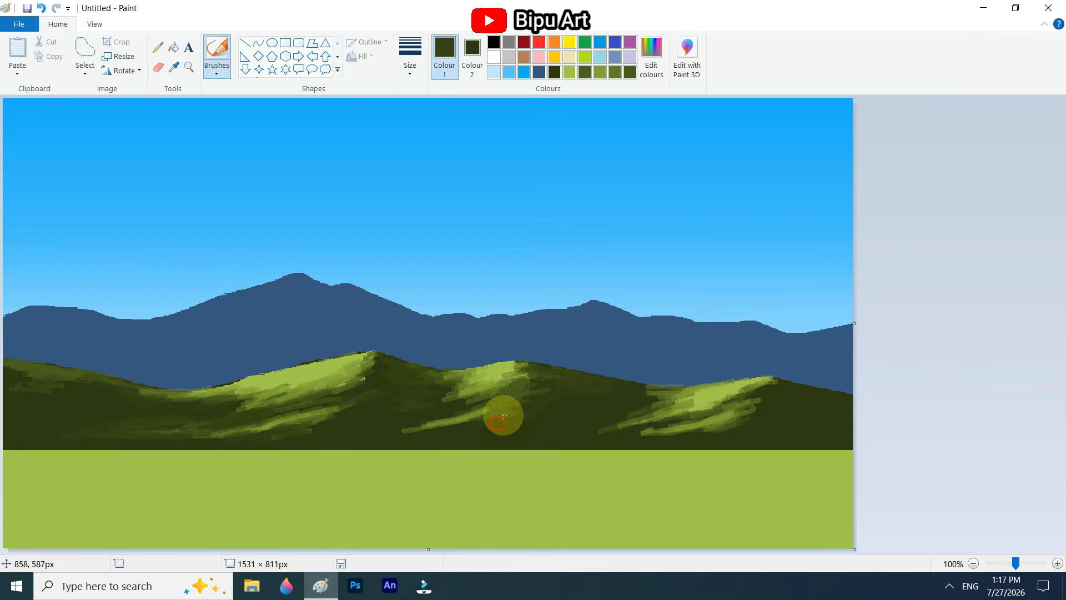
left_click_drag(481, 424, 387, 435)
left_click_drag(489, 395, 464, 406)
mouse_move(554, 427)
left_mouse_down()
mouse_move(666, 393)
mouse_move(649, 411)
left_mouse_up()
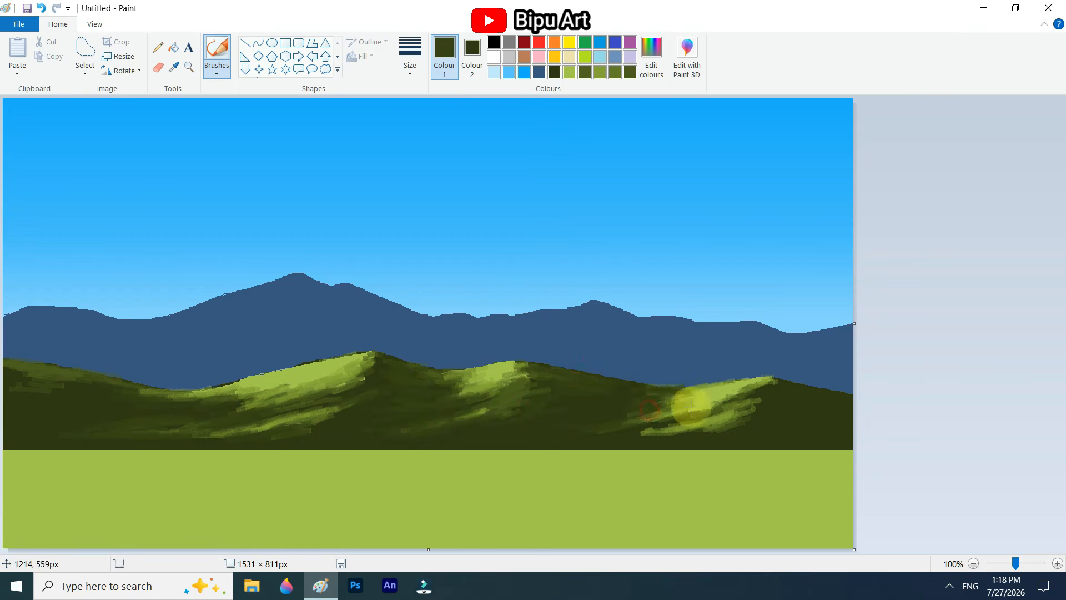
mouse_move(781, 381)
left_mouse_down()
mouse_move(728, 421)
mouse_move(654, 428)
left_mouse_up()
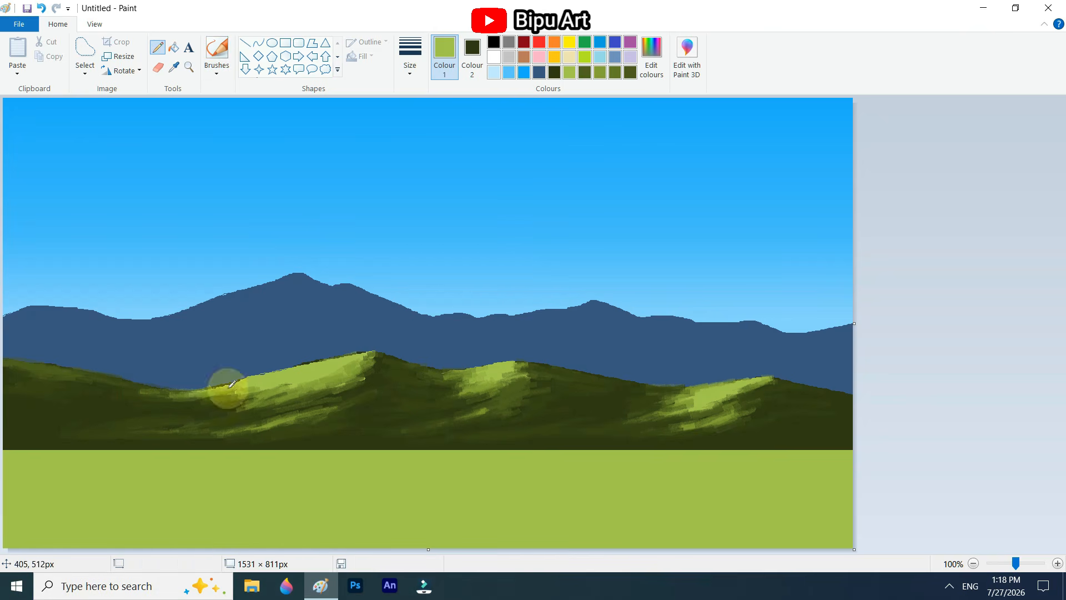
Sharpen the hill highlights with jagged light green pencil marks along the three crests and their lit edges.
left_click_drag(237, 411, 296, 417)
left_click_drag(154, 395, 373, 352)
left_click_drag(489, 377, 449, 403)
left_click_drag(469, 416, 490, 402)
left_click_drag(503, 386, 516, 377)
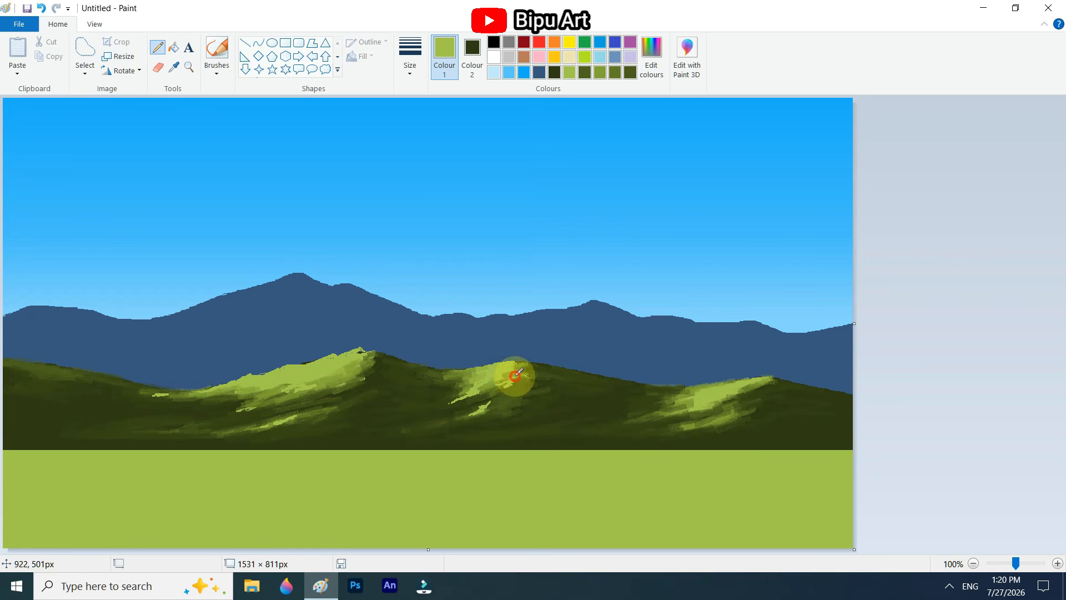
mouse_move(702, 386)
left_mouse_down()
mouse_move(674, 400)
mouse_move(741, 376)
left_mouse_up()
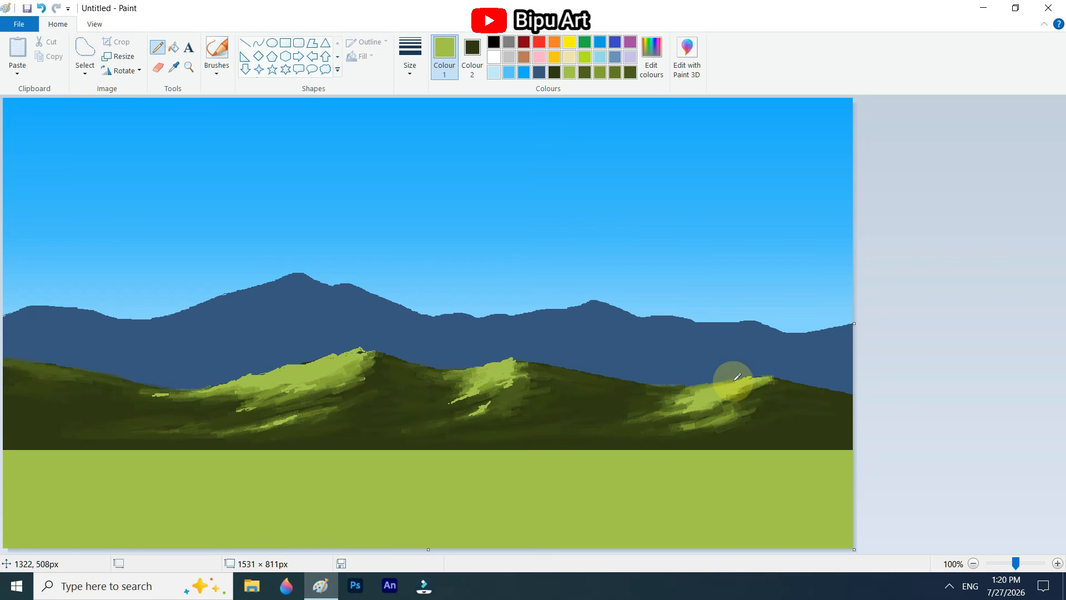
mouse_move(545, 419)
left_mouse_down()
mouse_move(569, 416)
mouse_move(505, 413)
left_mouse_up()
Reduce the pencil size and scatter thin light green streaks over the slopes and the far left hill.
left_click(410, 59)
left_click(439, 94)
left_click_drag(409, 433, 380, 438)
left_click_drag(332, 425, 327, 426)
left_click_drag(680, 427, 631, 433)
mouse_move(694, 389)
left_mouse_down()
mouse_move(646, 398)
mouse_move(615, 421)
left_mouse_up()
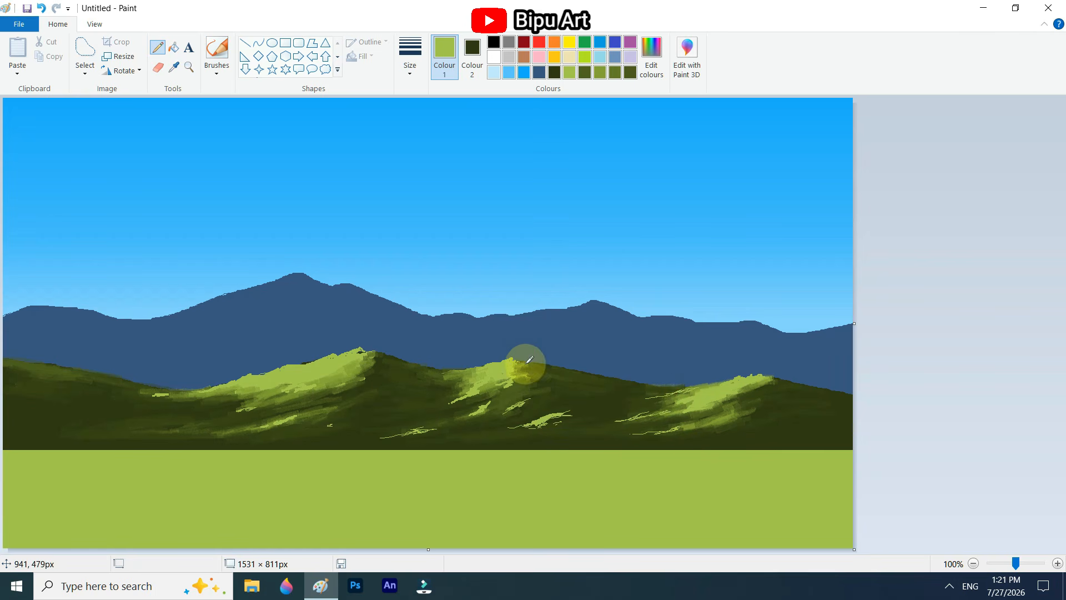
left_click_drag(64, 379, 14, 373)
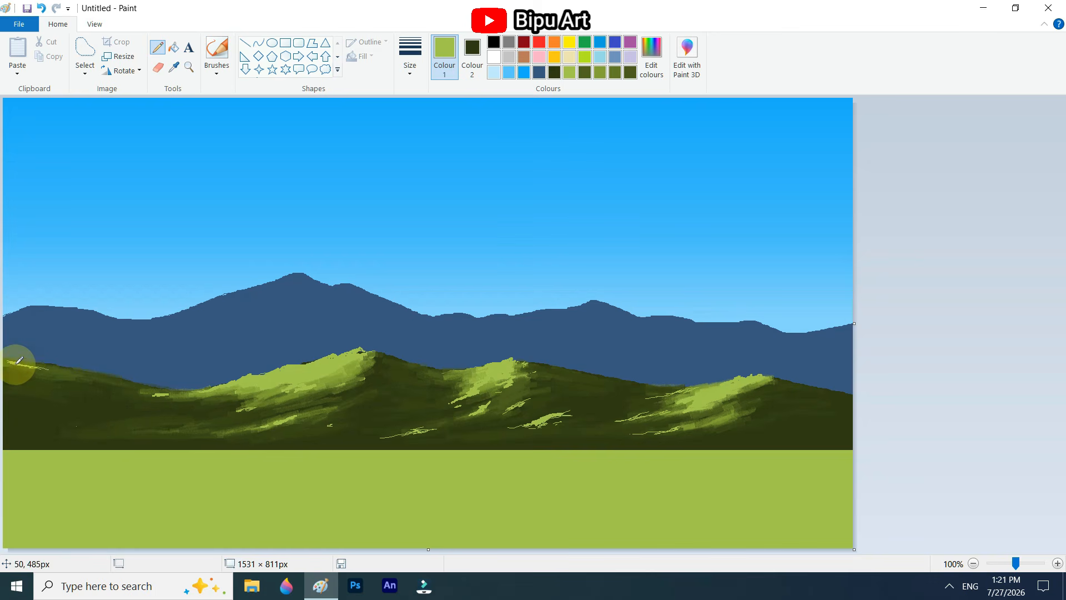
left_click_drag(128, 387, 95, 380)
left_click_drag(161, 426, 192, 431)
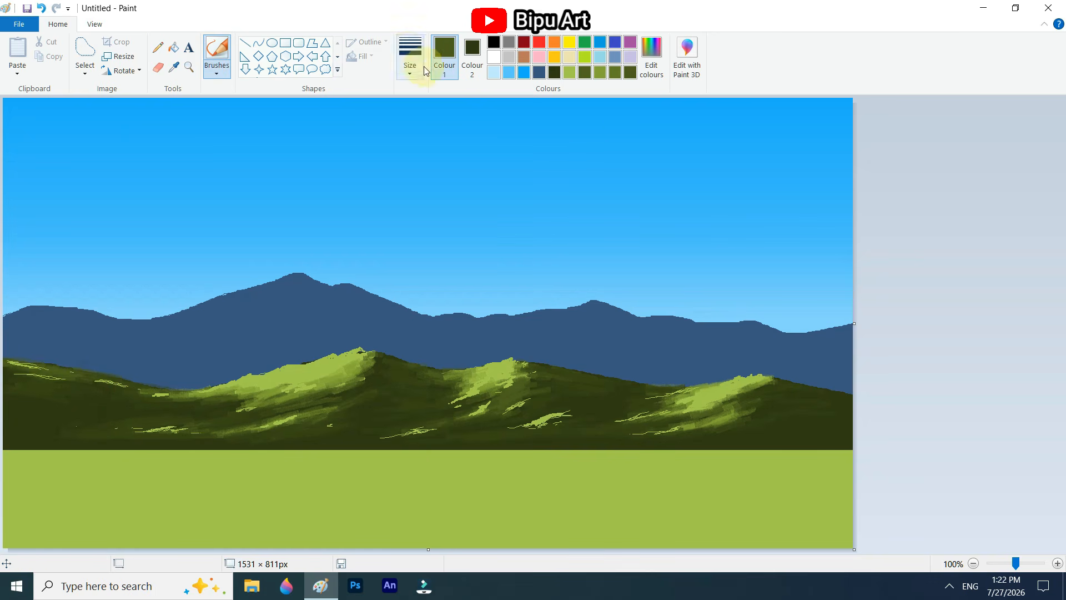
Brush long horizontal olive green shading strokes across the light green meadow, using a larger brush size for most of them.
mouse_move(595, 538)
left_mouse_down()
mouse_move(584, 550)
mouse_move(304, 549)
left_mouse_up()
mouse_move(475, 515)
left_mouse_down()
mouse_move(427, 517)
mouse_move(580, 499)
left_mouse_up()
left_click(410, 56)
left_click(438, 109)
left_click_drag(350, 492, 482, 483)
mouse_move(717, 473)
left_mouse_down()
mouse_move(783, 471)
mouse_move(525, 486)
left_mouse_up()
left_click_drag(721, 503, 607, 508)
left_click_drag(231, 510, 109, 510)
left_click_drag(323, 493, 223, 494)
left_click_drag(494, 466, 449, 467)
left_click_drag(341, 543, 262, 542)
Mix a lighter olive green and brush softening strokes over the meadow's shading bands and lower edge.
left_click(653, 57)
left_click_drag(691, 295, 690, 268)
left_click(395, 383)
mouse_move(363, 536)
left_mouse_down()
mouse_move(230, 533)
mouse_move(202, 546)
left_mouse_up()
left_click_drag(349, 534, 641, 531)
mouse_move(642, 531)
left_mouse_down()
mouse_move(821, 540)
mouse_move(590, 505)
mouse_move(734, 471)
mouse_move(452, 500)
mouse_move(529, 495)
mouse_move(331, 490)
mouse_move(471, 465)
mouse_move(28, 502)
mouse_move(231, 468)
mouse_move(154, 463)
mouse_move(538, 448)
mouse_move(347, 445)
mouse_move(428, 438)
mouse_move(834, 450)
mouse_move(759, 445)
left_mouse_up()
Sample the dark green at the foot of the hills and brush it along the boundary between hills and meadow.
left_click(174, 67)
left_click(221, 447)
mouse_move(221, 448)
left_mouse_down()
mouse_move(99, 450)
mouse_move(793, 443)
left_mouse_up()
mouse_move(648, 538)
left_mouse_down()
mouse_move(586, 539)
mouse_move(545, 511)
left_mouse_up()
Mix a medium olive green and brush horizontal strokes across the whole meadow and along the foot of the hills.
left_click(652, 68)
left_click_drag(693, 293, 693, 282)
left_click(394, 390)
mouse_move(522, 505)
left_mouse_down()
mouse_move(487, 507)
mouse_move(621, 500)
mouse_move(388, 492)
mouse_move(678, 475)
mouse_move(448, 436)
mouse_move(531, 450)
mouse_move(76, 445)
mouse_move(262, 445)
left_mouse_up()
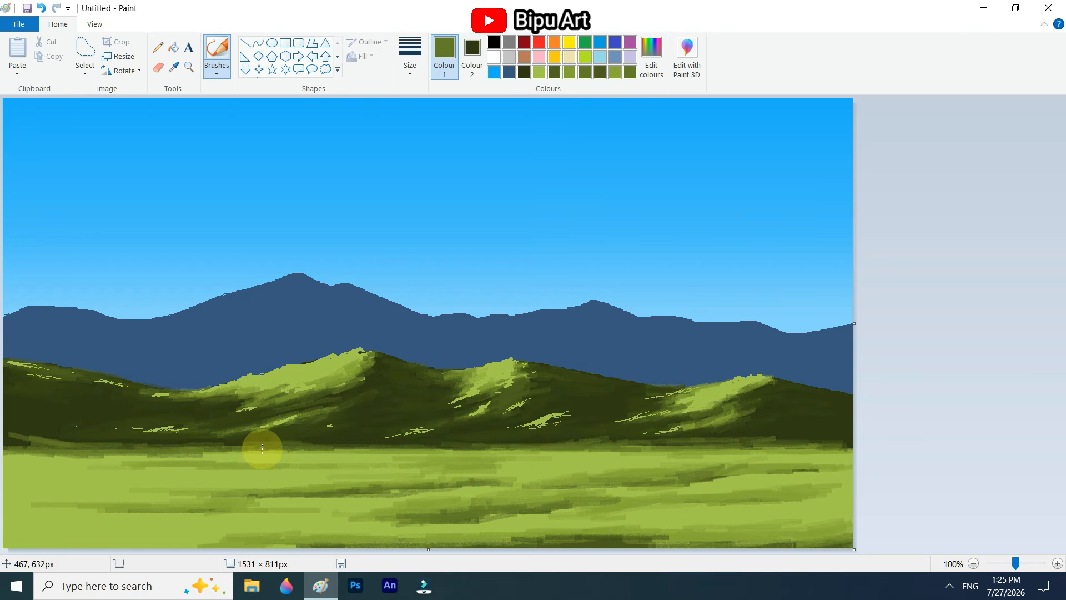
mouse_move(142, 513)
left_mouse_down()
mouse_move(124, 505)
mouse_move(607, 543)
mouse_move(626, 528)
mouse_move(752, 523)
left_mouse_up()
mouse_move(590, 540)
left_mouse_down()
mouse_move(724, 493)
mouse_move(674, 485)
mouse_move(719, 474)
mouse_move(488, 512)
mouse_move(514, 484)
left_mouse_up()
mouse_move(300, 510)
left_mouse_down()
mouse_move(112, 495)
mouse_move(7, 500)
left_mouse_up()
mouse_move(161, 467)
left_mouse_down()
mouse_move(266, 465)
mouse_move(75, 466)
mouse_move(80, 438)
mouse_move(40, 440)
mouse_move(256, 450)
mouse_move(817, 437)
left_mouse_up()
Sample dark greens from the hills and brush them along the base of the slopes to blend the lower edge.
left_click(174, 68)
left_click(91, 446)
left_click(174, 68)
left_click(806, 417)
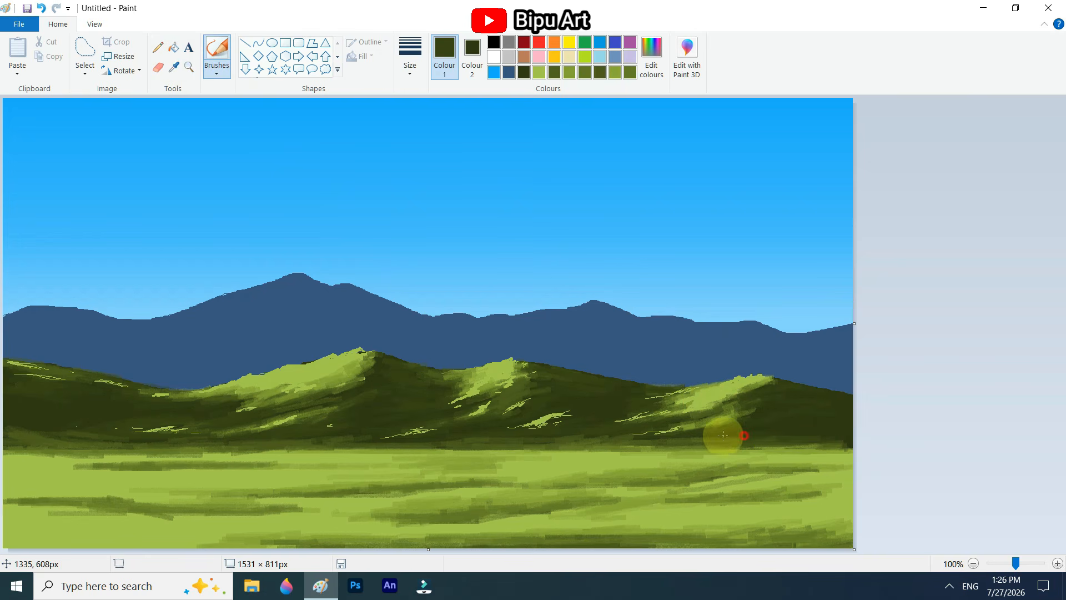
left_click_drag(171, 439, 110, 443)
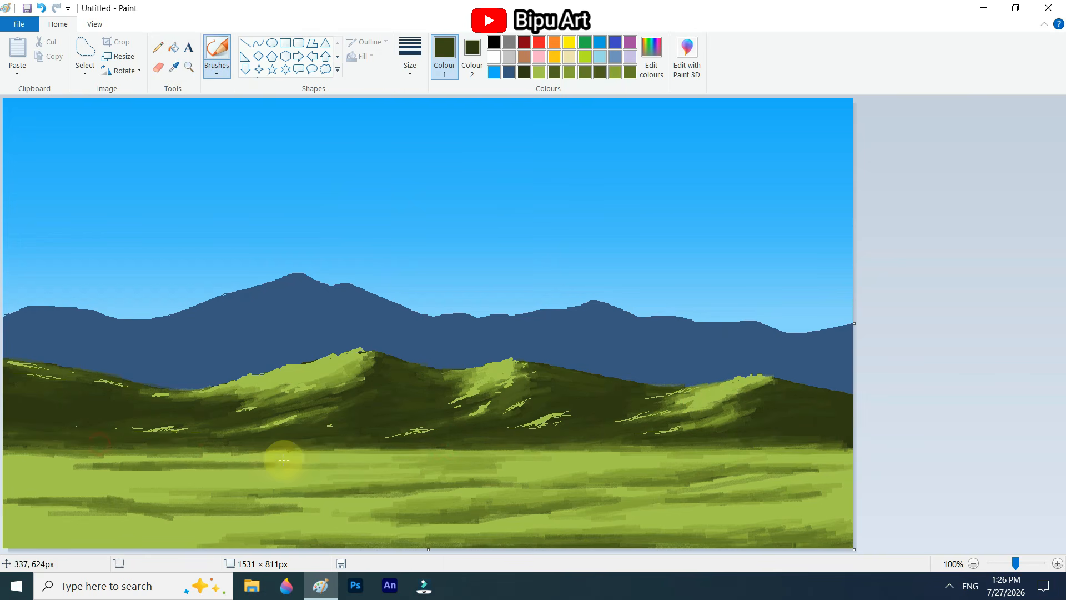
Sample a green from the lower meadow and brush long horizontal strokes over the lower and middle meadow.
left_click(174, 68)
left_click(235, 534)
left_click_drag(186, 540, 802, 528)
left_click_drag(596, 522, 391, 514)
left_click_drag(478, 502, 555, 500)
left_click_drag(74, 499, 207, 488)
Sample greens from the meadow's shading bands and blend the band edges at the far left and lower centre.
left_click(174, 68)
left_click(130, 506)
left_click_drag(131, 506, 11, 503)
mouse_move(464, 515)
left_mouse_down()
mouse_move(550, 501)
mouse_move(493, 537)
left_mouse_up()
left_click(174, 68)
left_click(431, 519)
mouse_move(431, 519)
left_mouse_down()
mouse_move(550, 490)
mouse_move(451, 482)
mouse_move(694, 479)
mouse_move(664, 538)
left_mouse_up()
Sample the meadow's light green and brush it between the shading bands to thin and soften them.
left_click(174, 68)
left_click(527, 467)
left_click_drag(244, 453, 38, 458)
left_click_drag(47, 473, 187, 472)
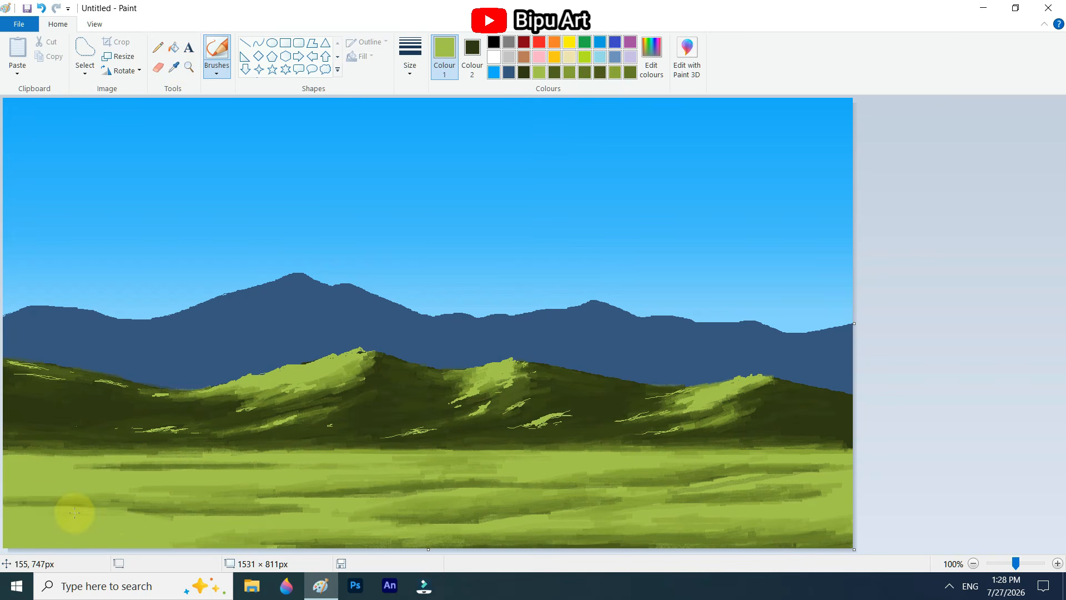
mouse_move(458, 456)
left_mouse_down()
mouse_move(712, 463)
mouse_move(690, 475)
mouse_move(821, 473)
left_mouse_up()
mouse_move(647, 491)
left_mouse_down()
mouse_move(815, 482)
mouse_move(798, 480)
left_mouse_up()
left_click_drag(630, 518, 565, 519)
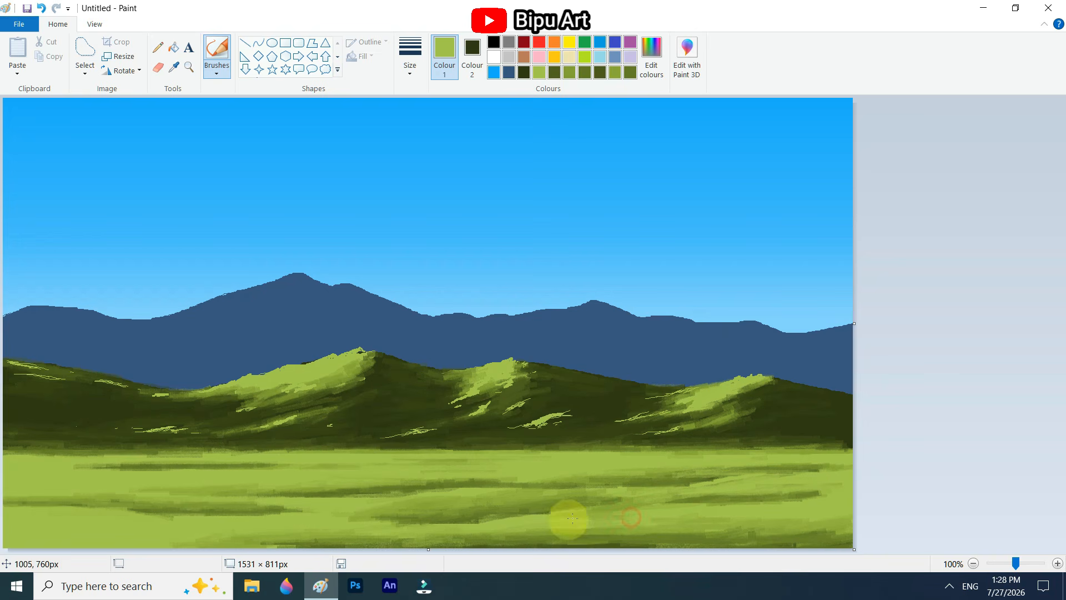
Mix a pale green and brush bright horizontal streaks across the upper and middle meadow.
left_click(652, 61)
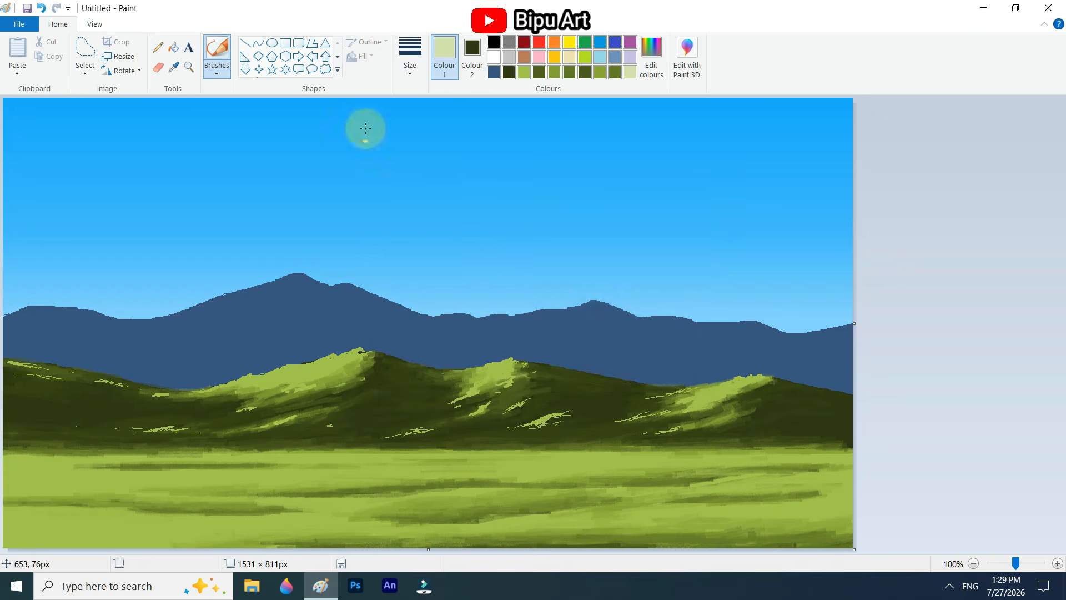
left_click_drag(51, 475, 137, 475)
left_click_drag(45, 472, 206, 471)
left_click_drag(273, 501, 380, 501)
left_click_drag(332, 456, 449, 457)
mouse_move(492, 455)
left_mouse_down()
mouse_move(625, 454)
mouse_move(607, 451)
left_mouse_up()
Mix a pale yellow and brush horizontal streaks beside the bright streaks in the meadow.
left_click(651, 61)
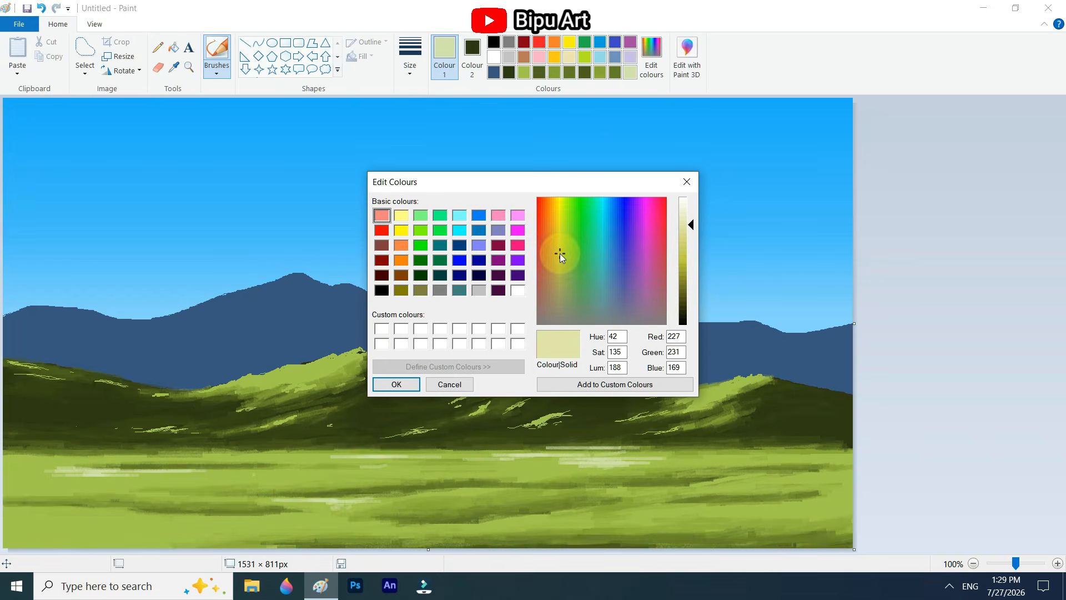
left_click_drag(560, 253, 558, 259)
left_click_drag(690, 225, 690, 239)
left_click(396, 384)
left_click_drag(304, 459, 405, 458)
left_click_drag(431, 462, 467, 460)
left_click_drag(625, 456, 552, 459)
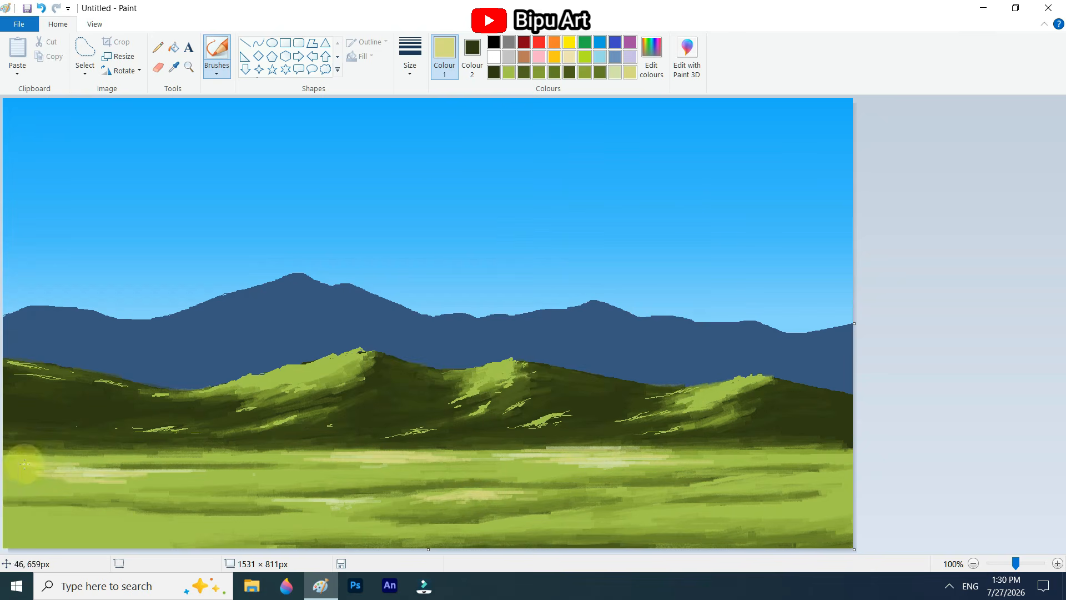
left_click_drag(138, 474, 225, 474)
Sample a yellow-green from the left part of the meadow and brush it across the meadow to blend the bright streaks.
left_click(174, 67)
left_click(162, 477)
mouse_move(40, 481)
left_mouse_down()
mouse_move(281, 452)
mouse_move(452, 497)
mouse_move(428, 500)
mouse_move(548, 454)
mouse_move(714, 449)
mouse_move(552, 448)
mouse_move(524, 523)
mouse_move(714, 510)
mouse_move(662, 511)
mouse_move(767, 481)
left_mouse_up()
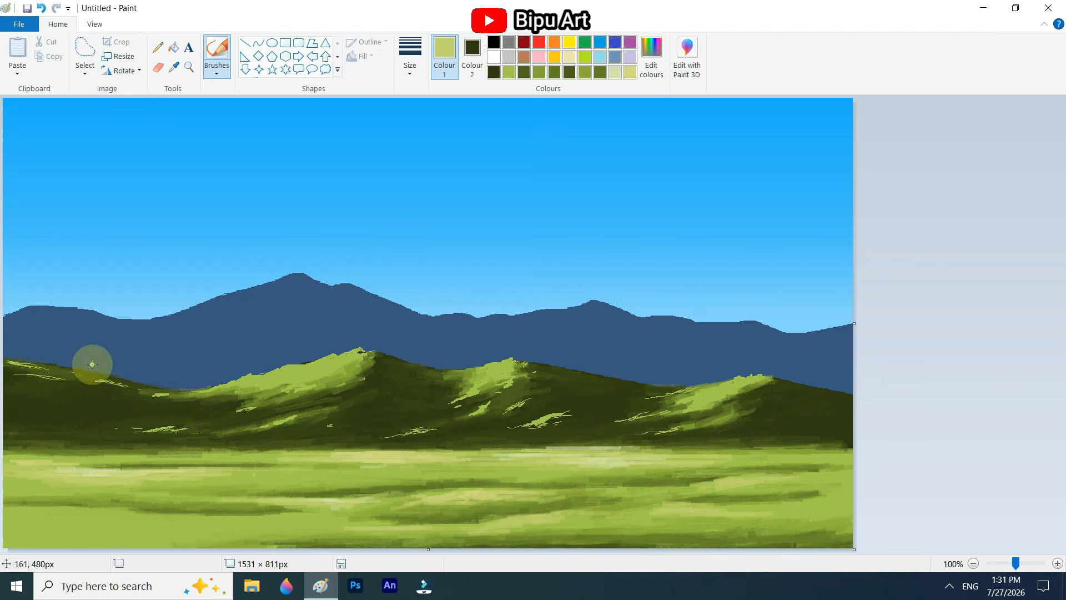
Outline a jagged snow patch in white pencil on the left slope of the highest blue mountain.
left_click(494, 57)
left_click(157, 47)
mouse_move(205, 300)
left_mouse_down()
mouse_move(300, 274)
mouse_move(253, 317)
left_mouse_up()
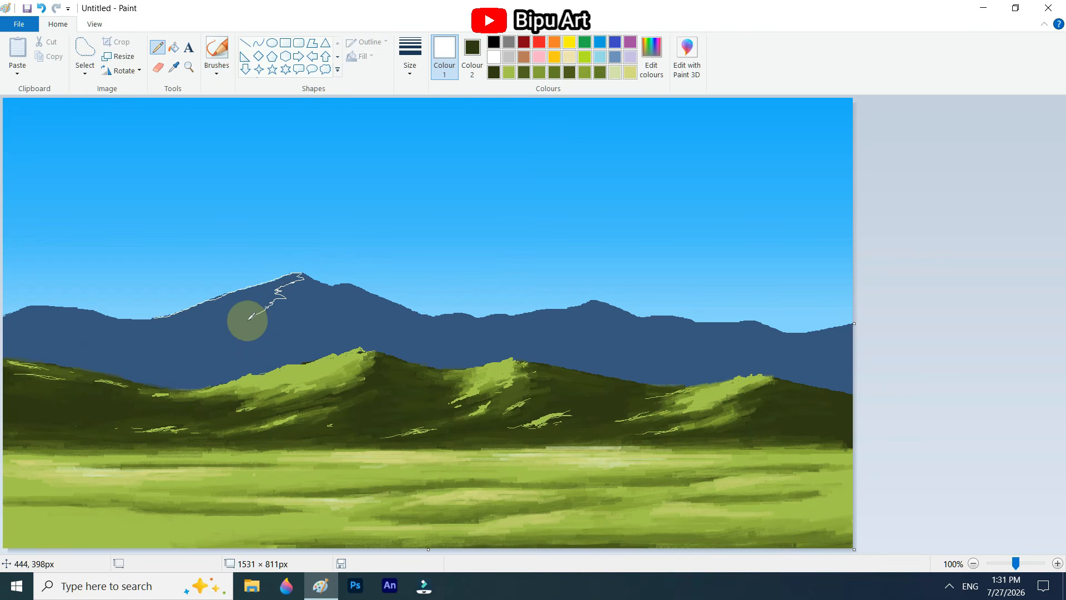
left_click_drag(165, 318, 149, 320)
left_click(174, 47)
left_click(265, 292)
key("ctrl+z")
Fill the snow outline on the highest mountain with white.
left_click(1058, 563)
scroll(371, 392, "down", 2)
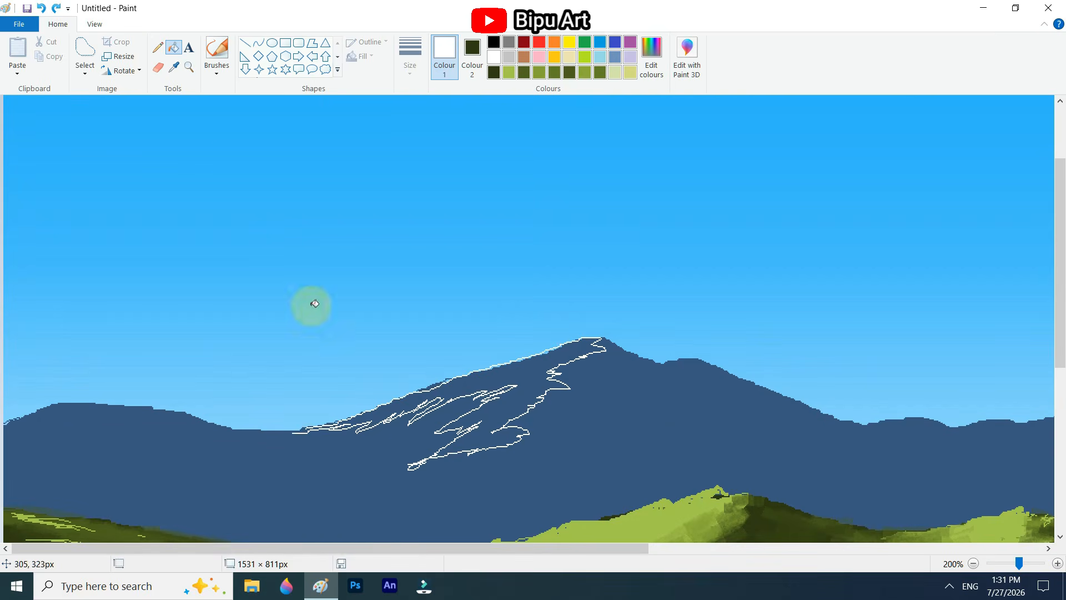
left_click(174, 47)
left_click(489, 409)
Outline and fill a small white snow patch on the minor peak just right of the highest summit.
left_click(999, 564)
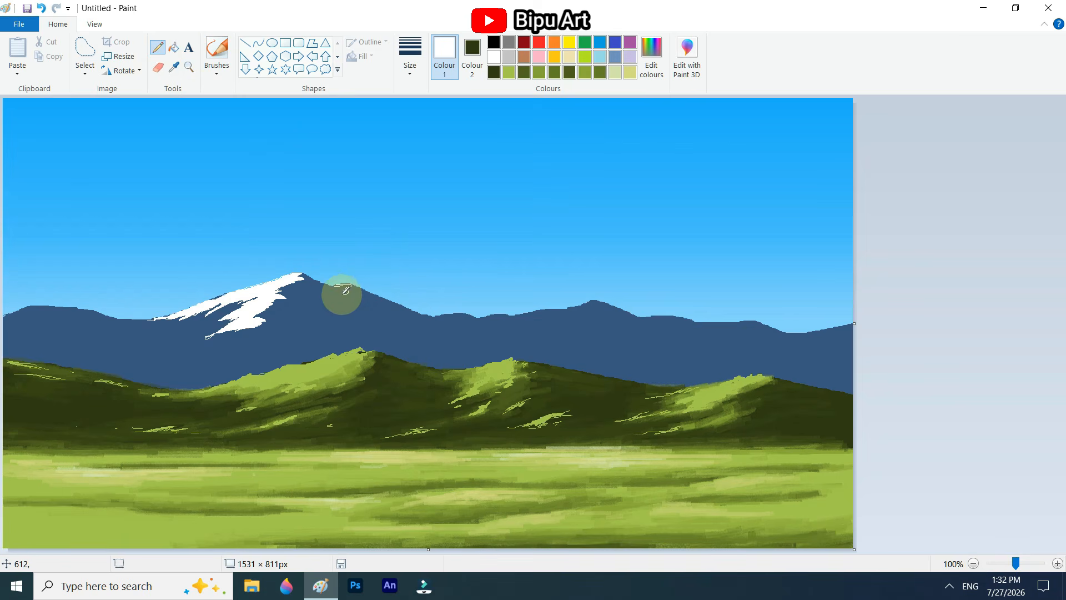
left_click(1030, 564)
scroll(469, 500, "up", 2)
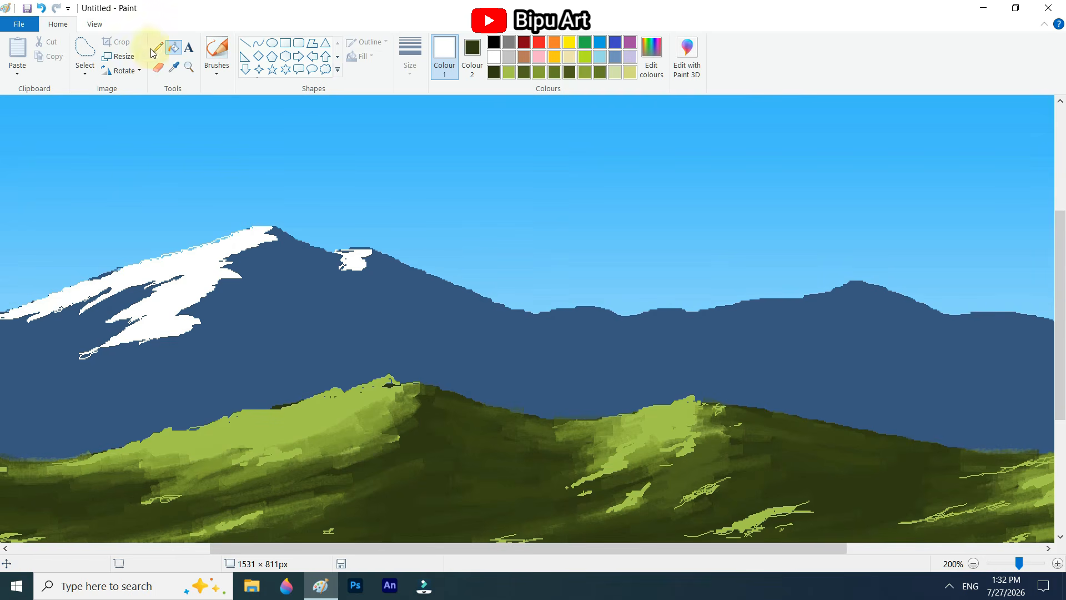
Outline jagged snow patches on the two low middle ridges and the right-hand peak and fill them with white.
mouse_move(590, 303)
left_mouse_down()
mouse_move(476, 352)
mouse_move(569, 305)
left_mouse_up()
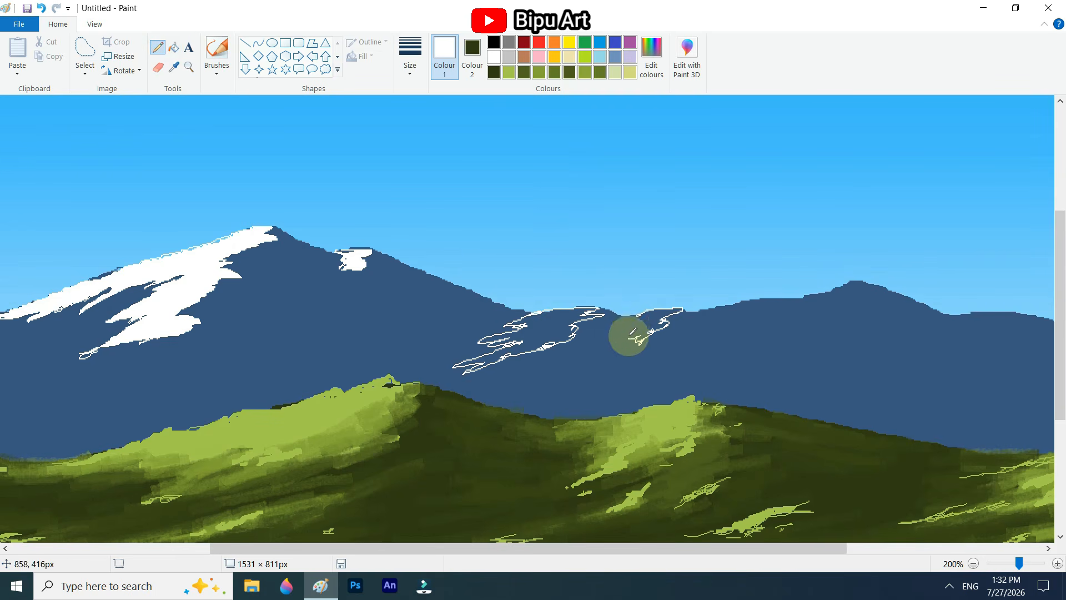
scroll(639, 335, "right", 5)
mouse_move(637, 303)
left_mouse_down()
mouse_move(626, 336)
mouse_move(531, 310)
left_mouse_up()
left_click_drag(597, 289, 613, 284)
left_click(174, 48)
left_click(314, 329)
left_click(410, 322)
left_click(619, 331)
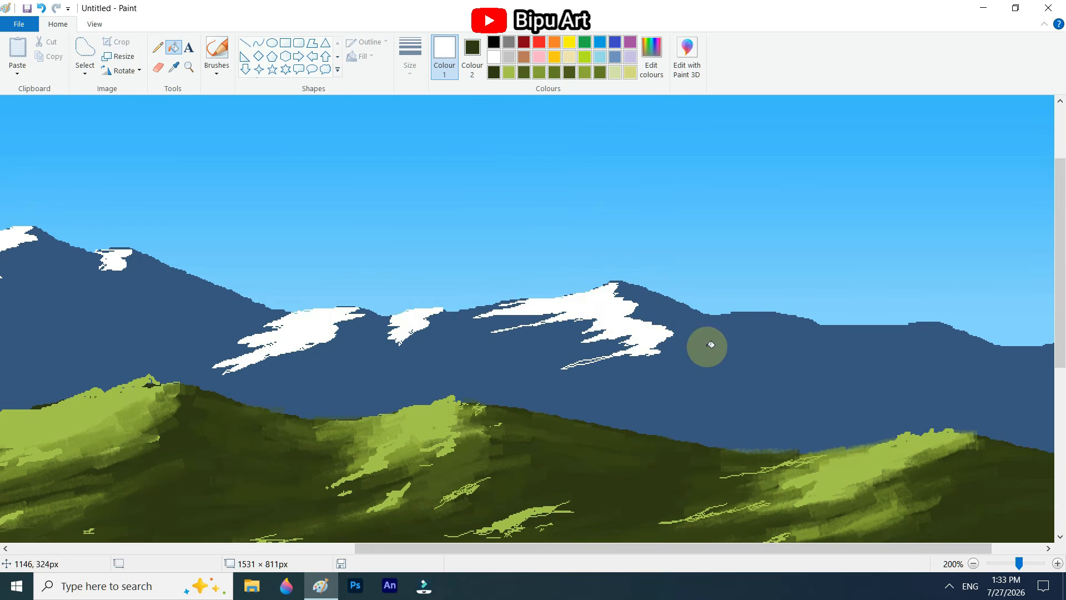
Outline a jagged snow patch on the far left mountain and fill it with white.
left_click(1004, 564)
left_click(1024, 564)
left_click(158, 49)
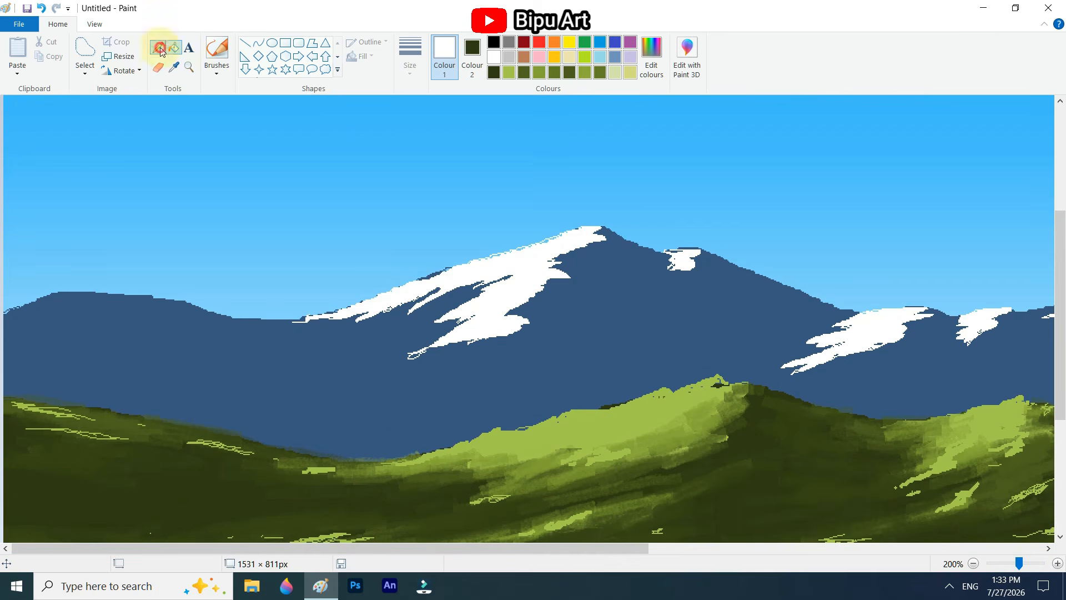
left_click(173, 48)
left_click(56, 325)
Refine the highest mountain's snow edge and add thin white pencil streaks below it.
left_click(158, 48)
left_click_drag(314, 331, 298, 331)
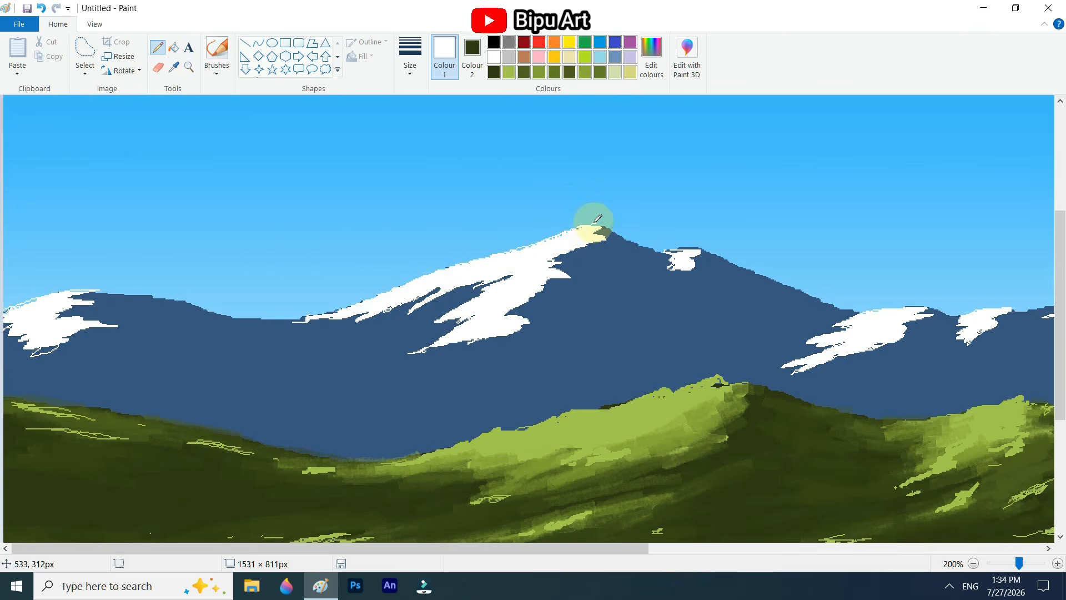
left_click_drag(431, 322, 436, 319)
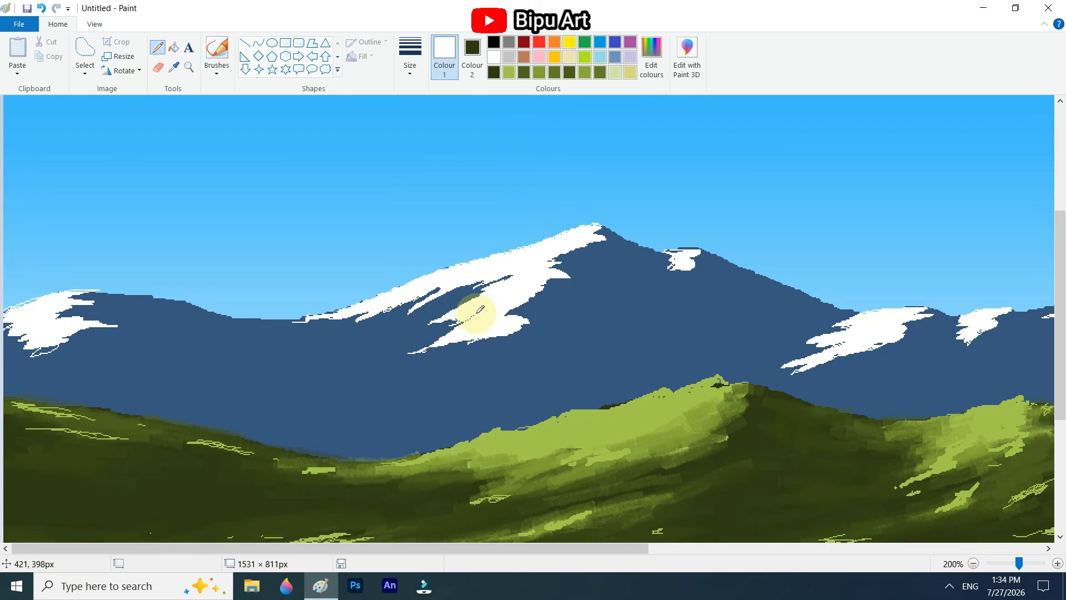
left_click_drag(359, 352, 388, 330)
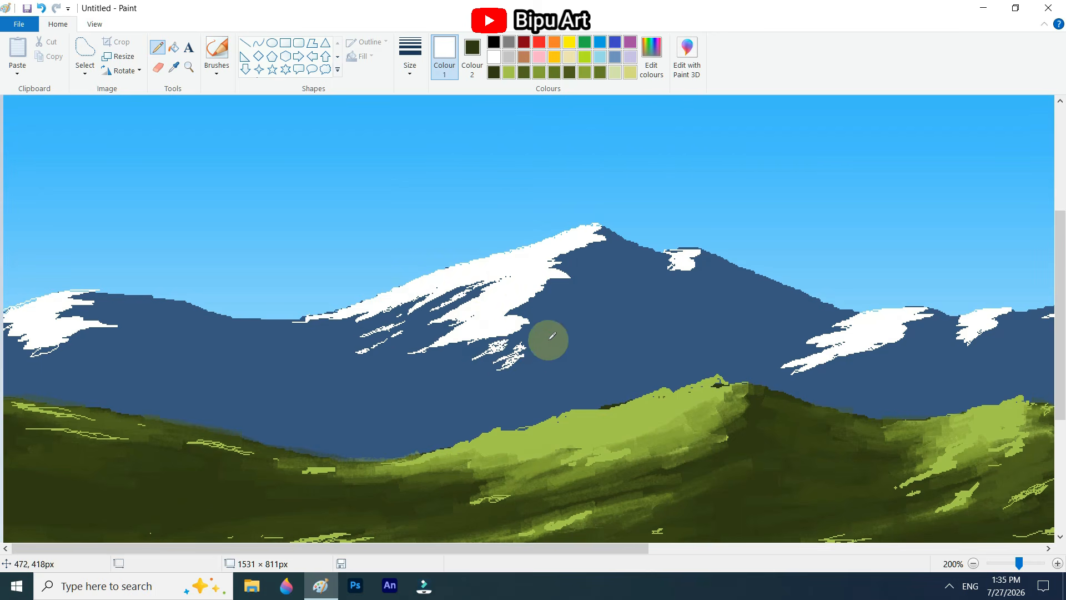
Outline a large jagged snow patch on the far right ridge and fill it with white.
scroll(720, 339, "down", 1)
left_click_drag(754, 323, 743, 340)
left_click(174, 47)
left_click(733, 336)
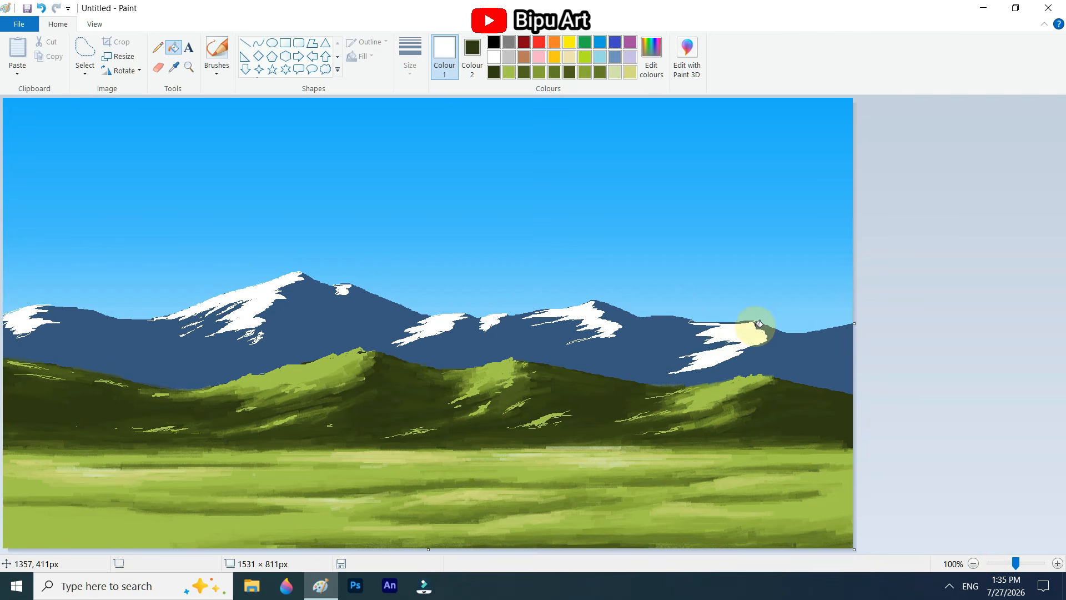
Mix a lighter blue and brush soft strokes below the highest peak and along its right slope.
left_click_drag(695, 280, 694, 262)
left_click(392, 390)
left_click(215, 52)
left_click_drag(303, 280, 289, 295)
mouse_move(367, 295)
left_mouse_down()
mouse_move(355, 302)
mouse_move(401, 317)
left_mouse_up()
Brush lighter blue texture across the slopes of all the mountains below the snow, using the thickest brush size.
left_click(410, 54)
left_click(436, 178)
left_click_drag(278, 322, 365, 332)
left_click_drag(430, 342, 446, 343)
left_click_drag(457, 334, 489, 344)
left_click_drag(504, 325, 526, 334)
left_click_drag(613, 314, 640, 329)
left_click_drag(776, 339, 812, 360)
left_click_drag(615, 342, 657, 351)
left_click_drag(79, 311, 109, 319)
mouse_move(98, 321)
left_mouse_down()
mouse_move(176, 339)
mouse_move(125, 346)
mouse_move(175, 339)
left_mouse_up()
Sample a blue from the far left mountain and blend it over the left, highest and middle mountain slopes.
left_click(174, 67)
left_click(70, 336)
left_click_drag(65, 316, 104, 327)
mouse_move(274, 318)
left_mouse_down()
mouse_move(340, 331)
mouse_move(282, 352)
left_mouse_up()
mouse_move(316, 303)
left_mouse_down()
mouse_move(306, 282)
mouse_move(389, 315)
left_mouse_up()
mouse_move(448, 335)
left_mouse_down()
mouse_move(472, 330)
mouse_move(468, 353)
left_mouse_up()
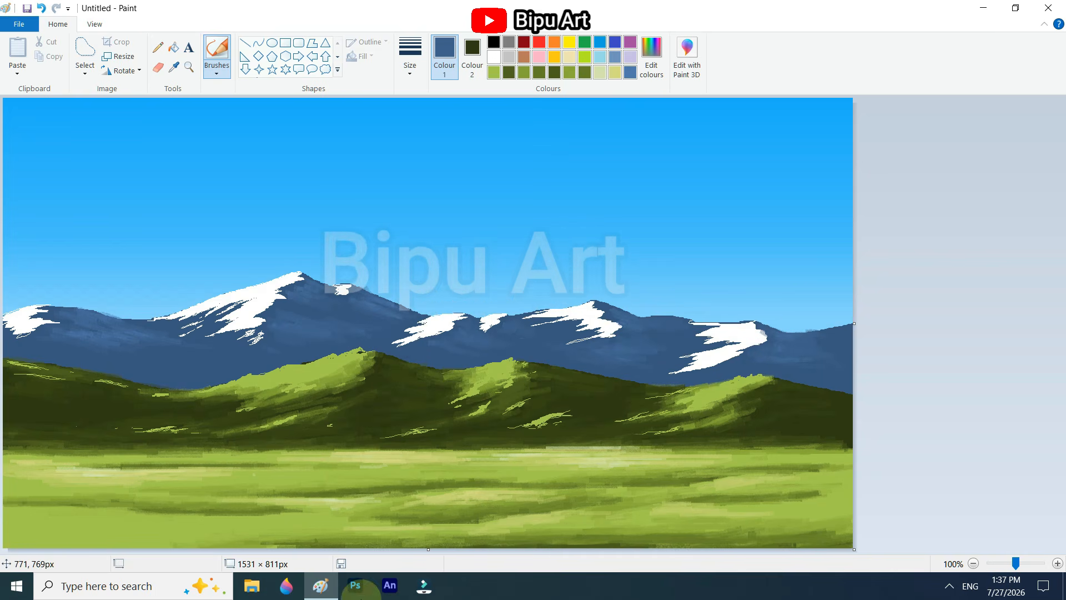
Draw two solid white rectangles on the left of the meadow, about 147 × 61 px and about 122 × 56 px.
left_click(285, 43)
mouse_move(47, 461)
left_mouse_down()
mouse_move(55, 475)
mouse_move(138, 494)
left_mouse_up()
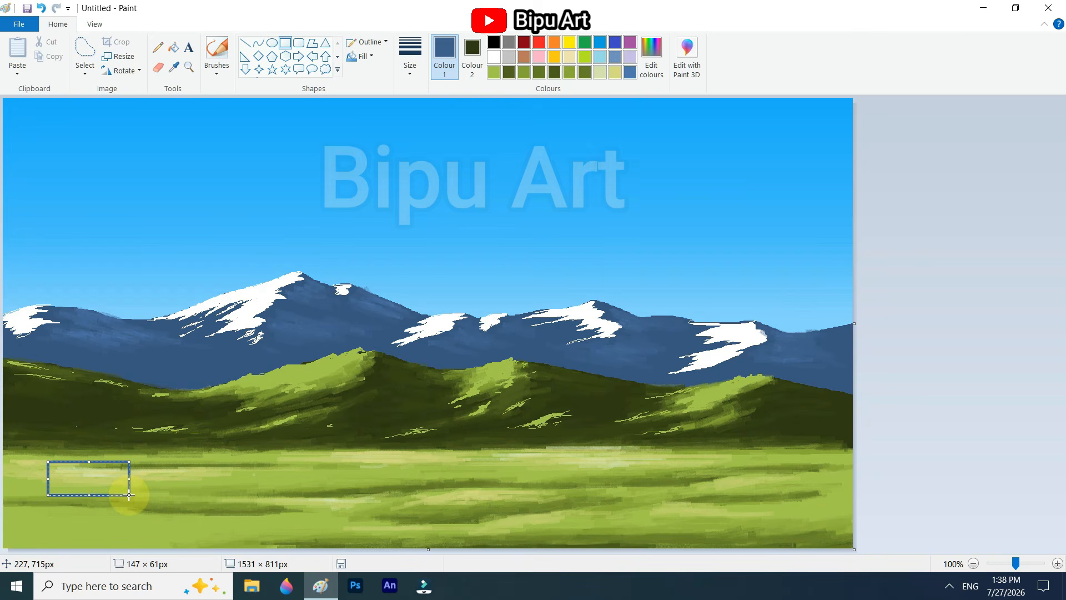
left_click(493, 58)
left_click(368, 56)
left_click(379, 88)
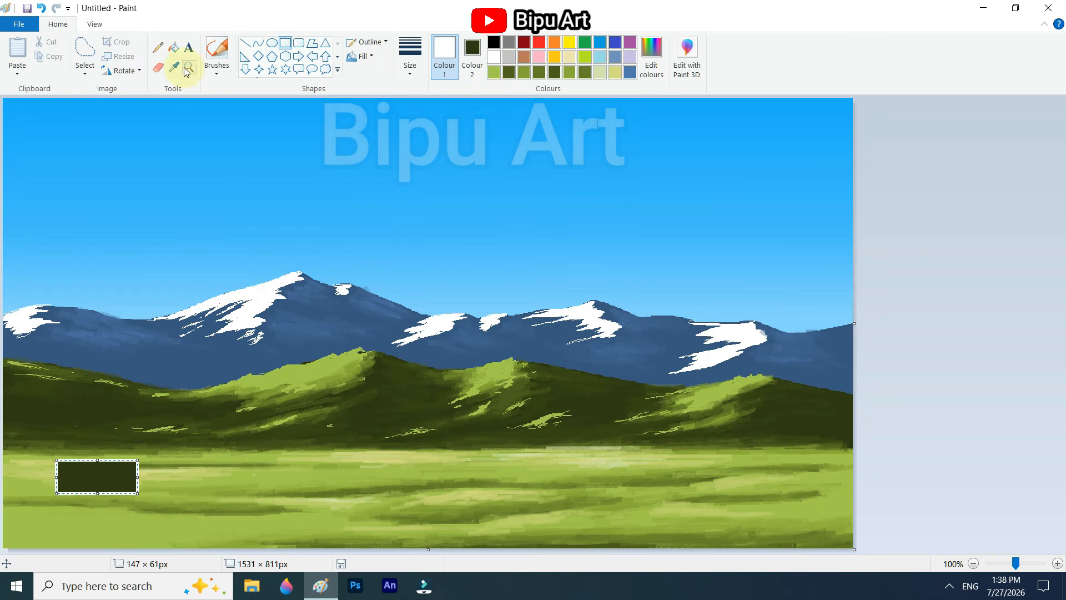
left_click(175, 49)
left_click(104, 476)
left_click(470, 60)
left_click(494, 57)
left_click(445, 55)
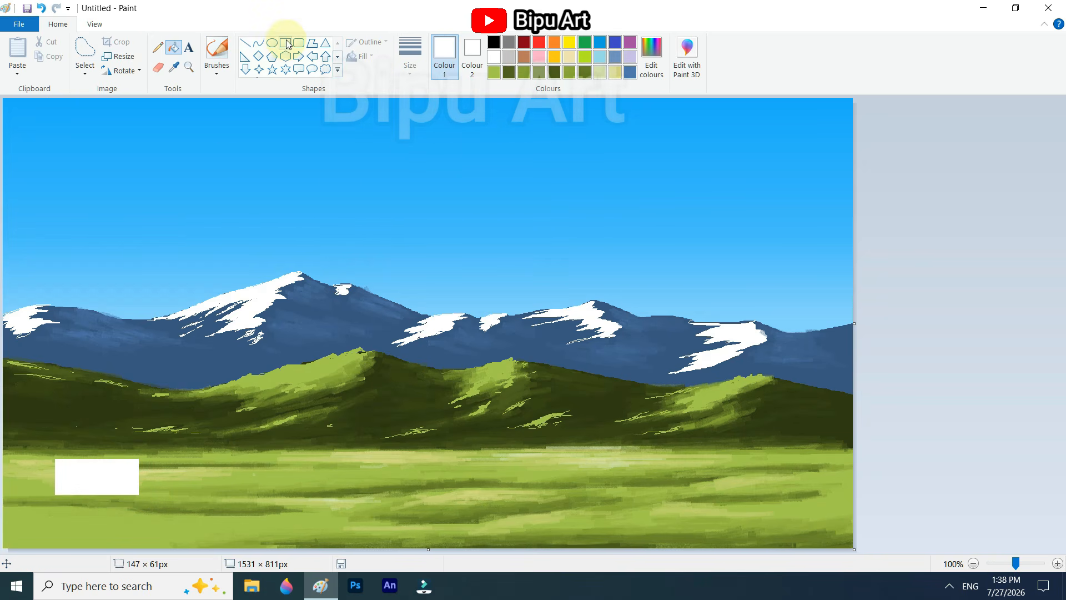
left_click(285, 42)
left_click_drag(173, 460, 243, 487)
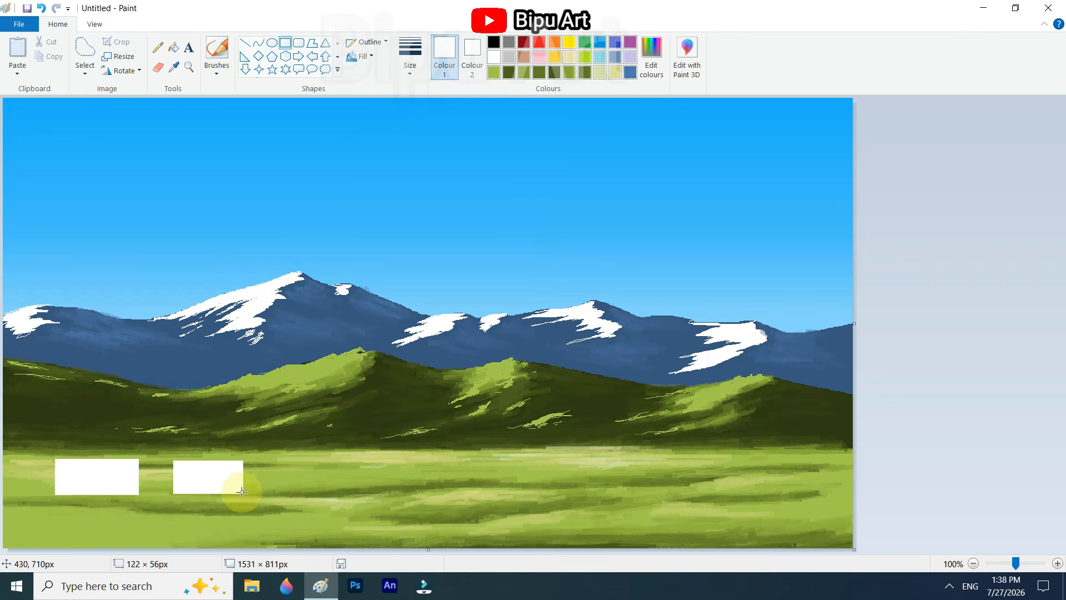
Top both white rectangles with solid white triangular roofs about 32 px tall, fitted to the wall widths.
left_click(324, 43)
left_click_drag(49, 443, 96, 440)
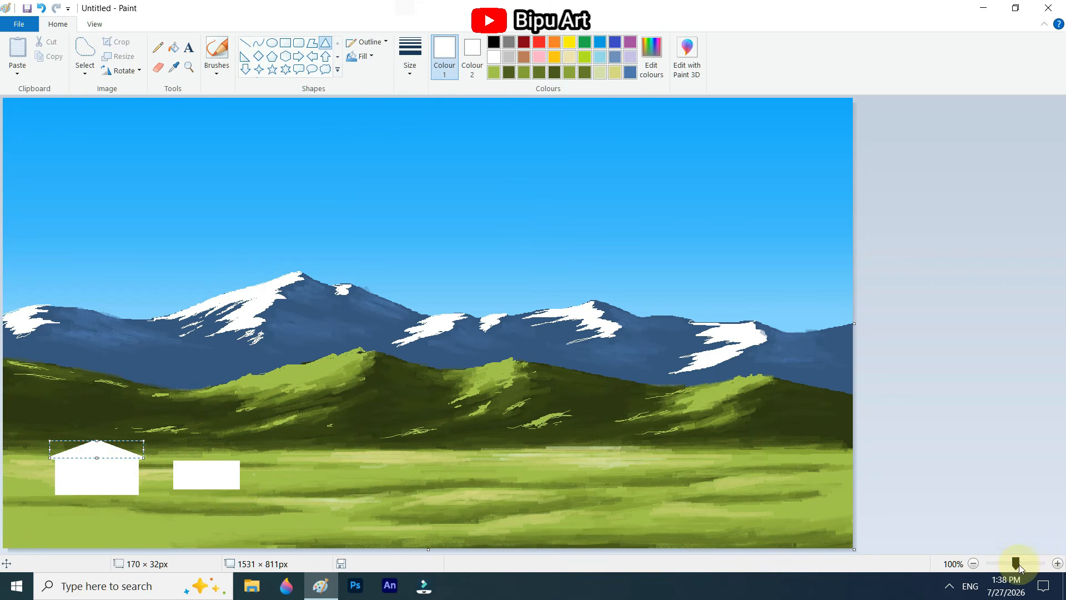
left_click_drag(1016, 564, 1019, 564)
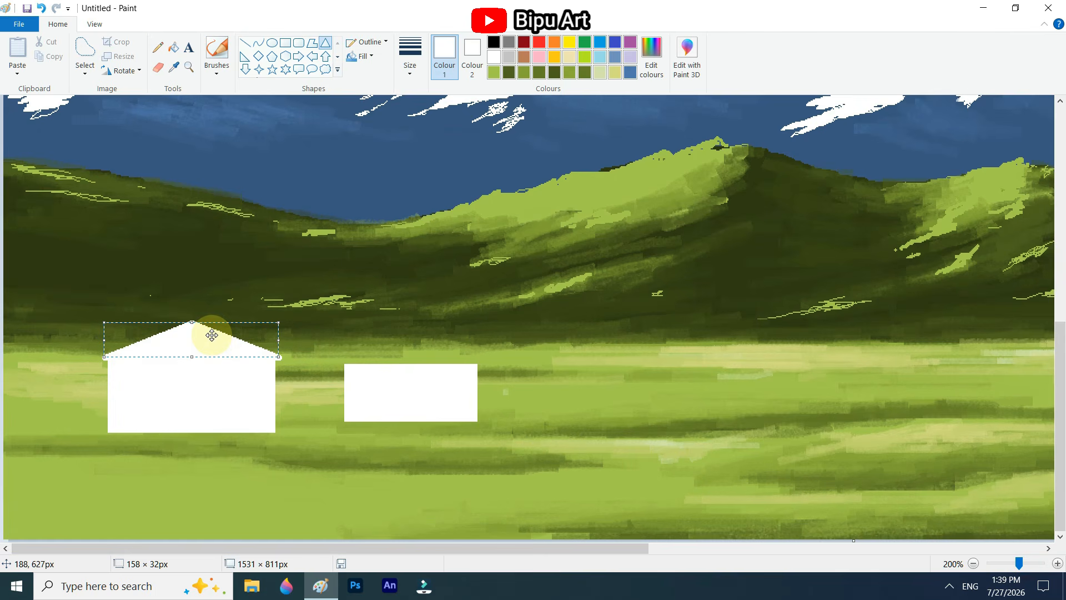
left_click(288, 356)
left_click_drag(324, 321, 476, 358)
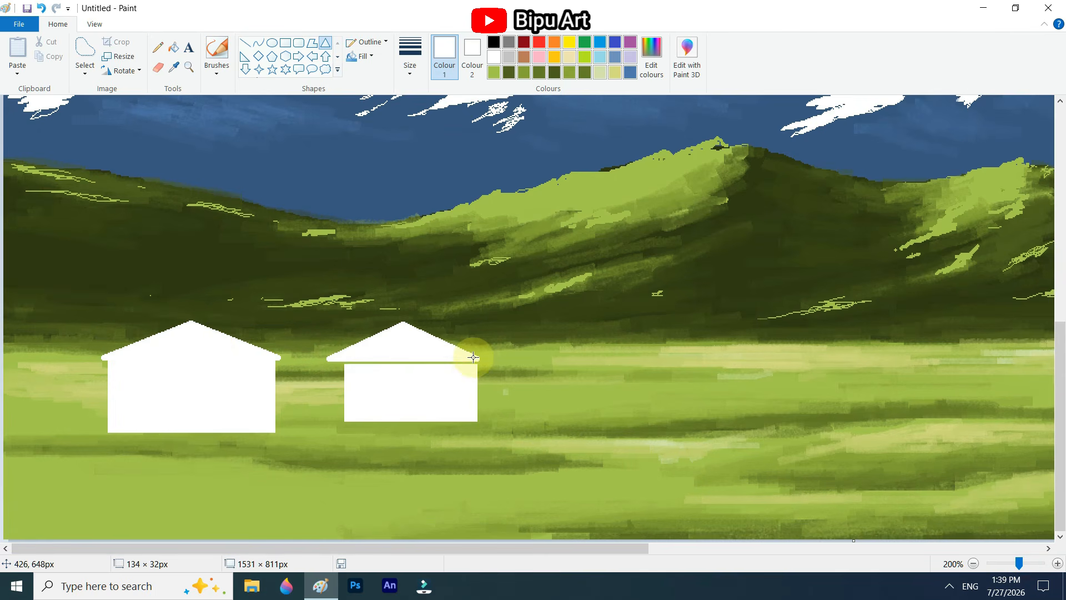
left_click_drag(411, 339, 419, 344)
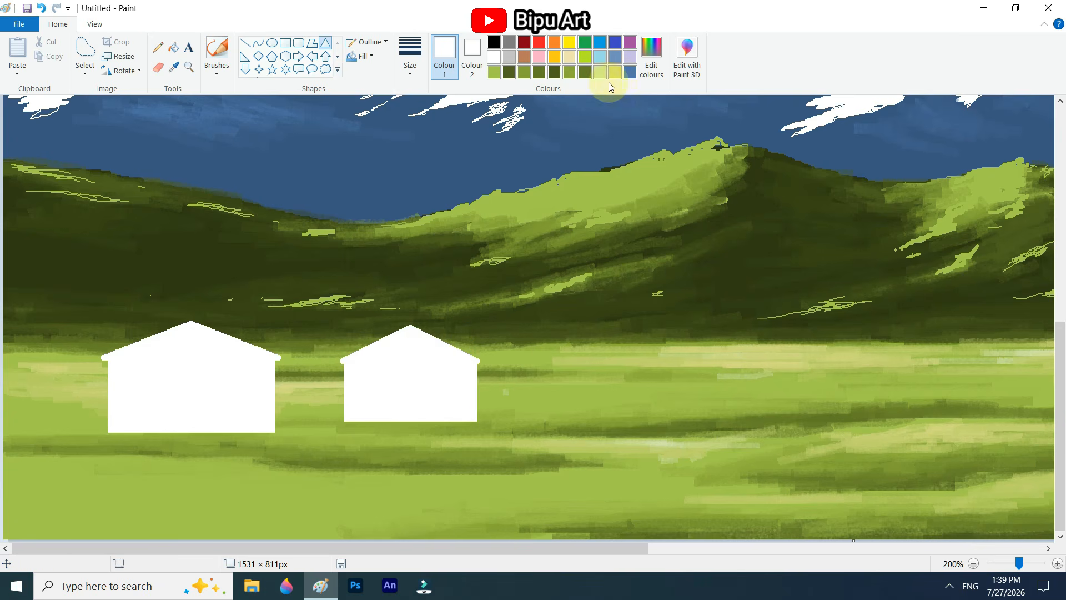
Round the bottom edges of both huts with white curves bowed downward.
left_click(259, 43)
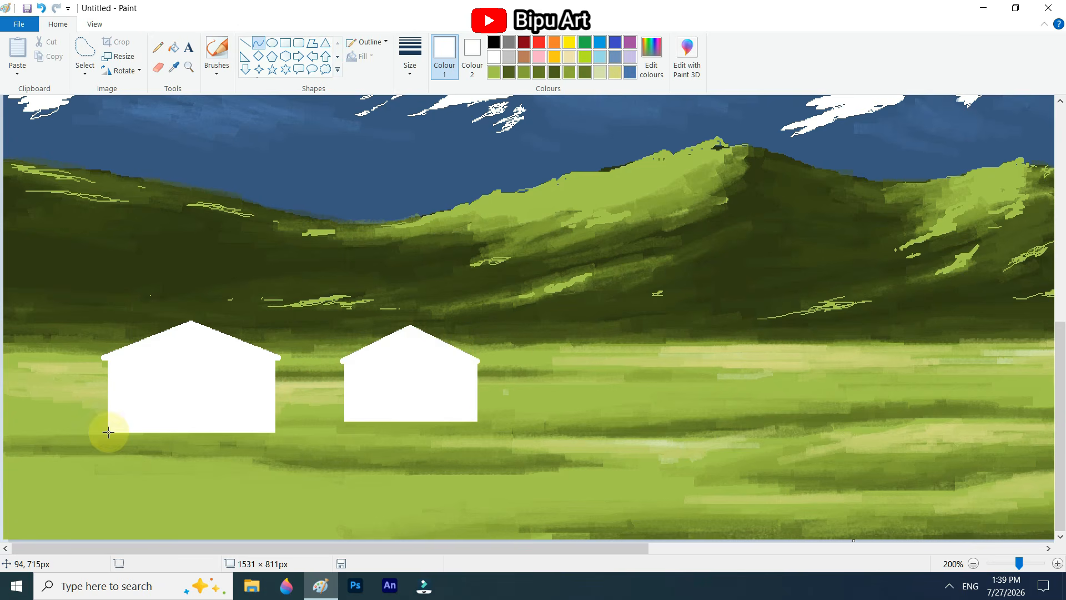
left_click_drag(109, 434, 275, 430)
left_click_drag(134, 436, 163, 442)
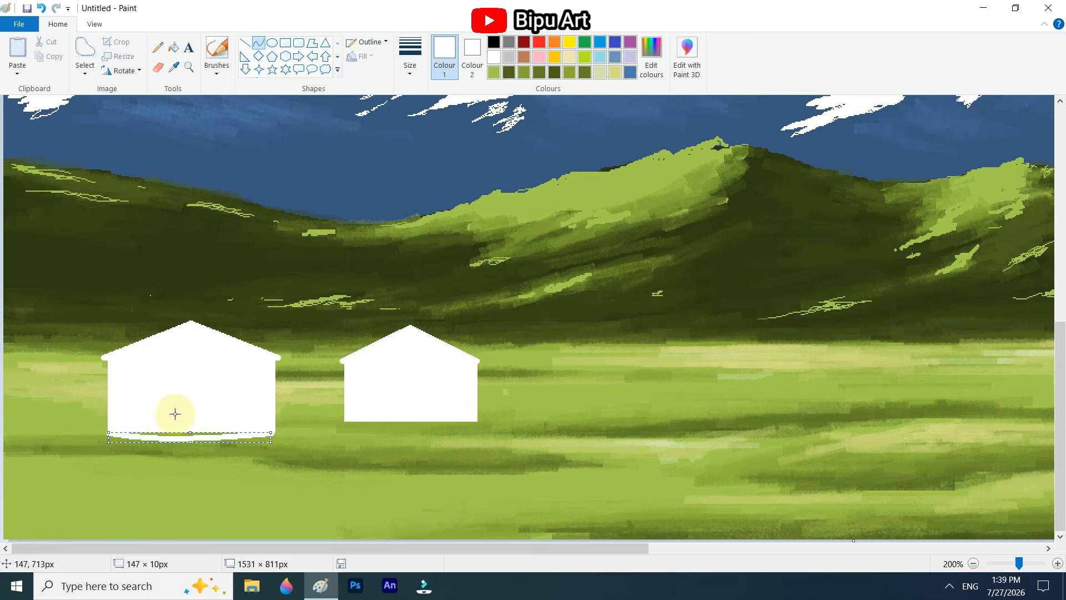
left_click_drag(348, 420, 474, 419)
left_click_drag(388, 421, 385, 424)
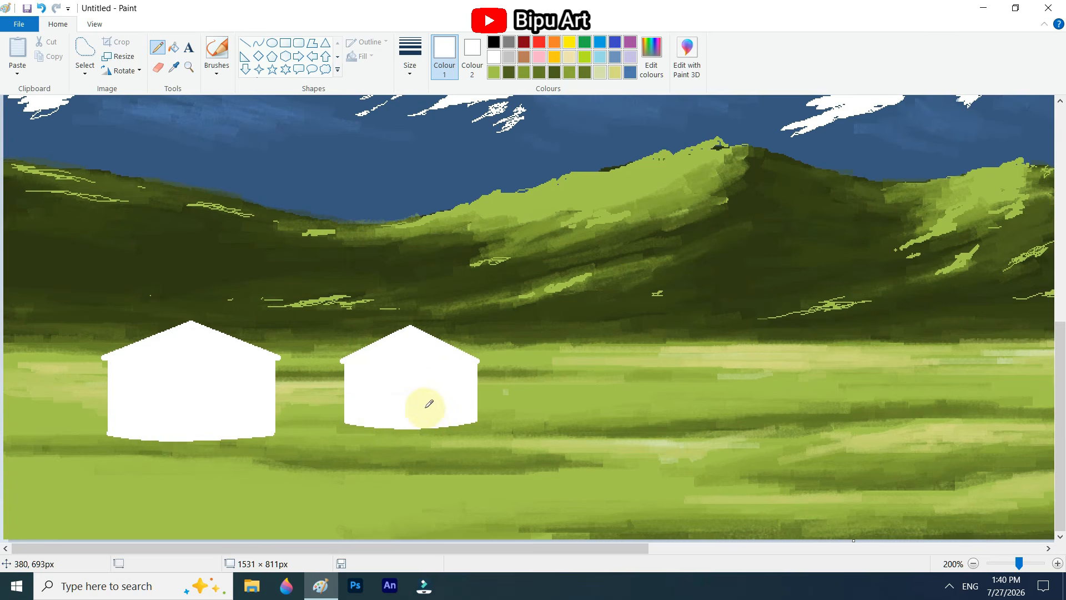
Mix a pale grey-blue and draw a thin downward-bowed curve beneath each hut's roof.
left_click(652, 55)
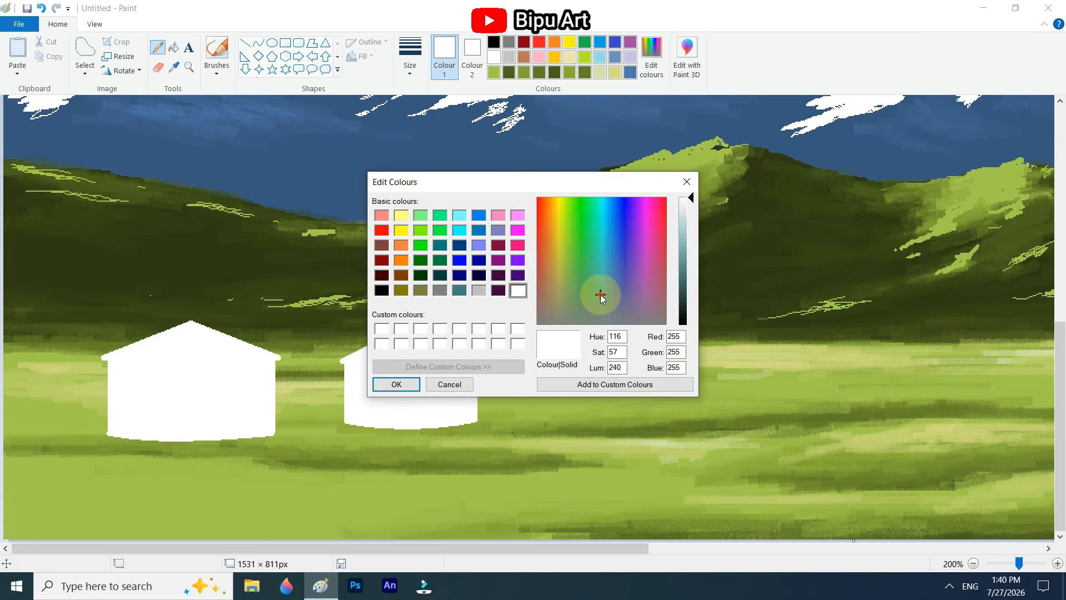
left_click(396, 384)
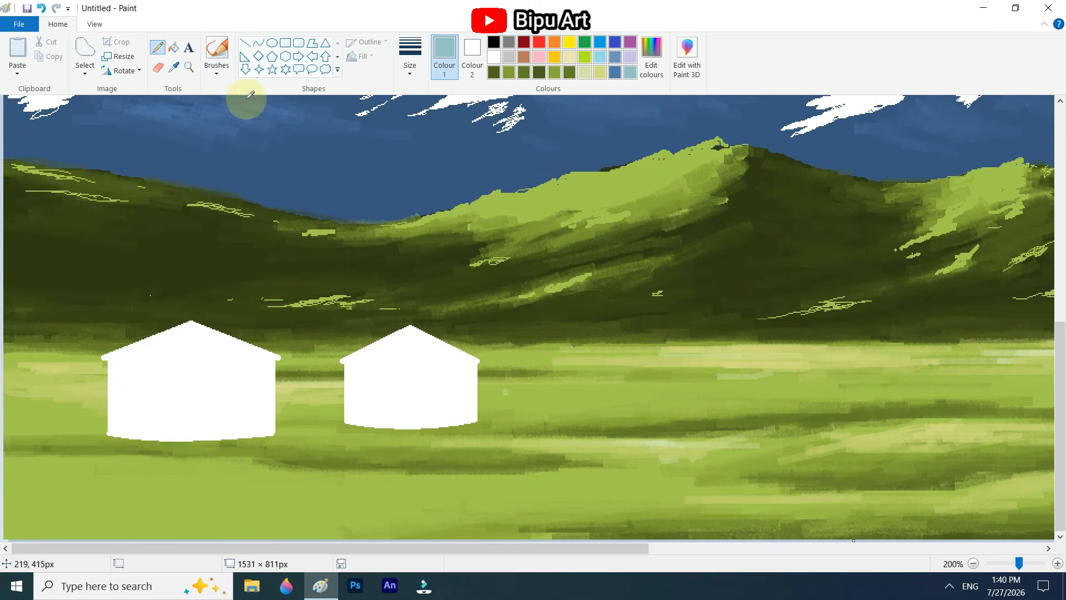
left_click_drag(106, 361, 275, 363)
left_click(415, 71)
left_click(426, 97)
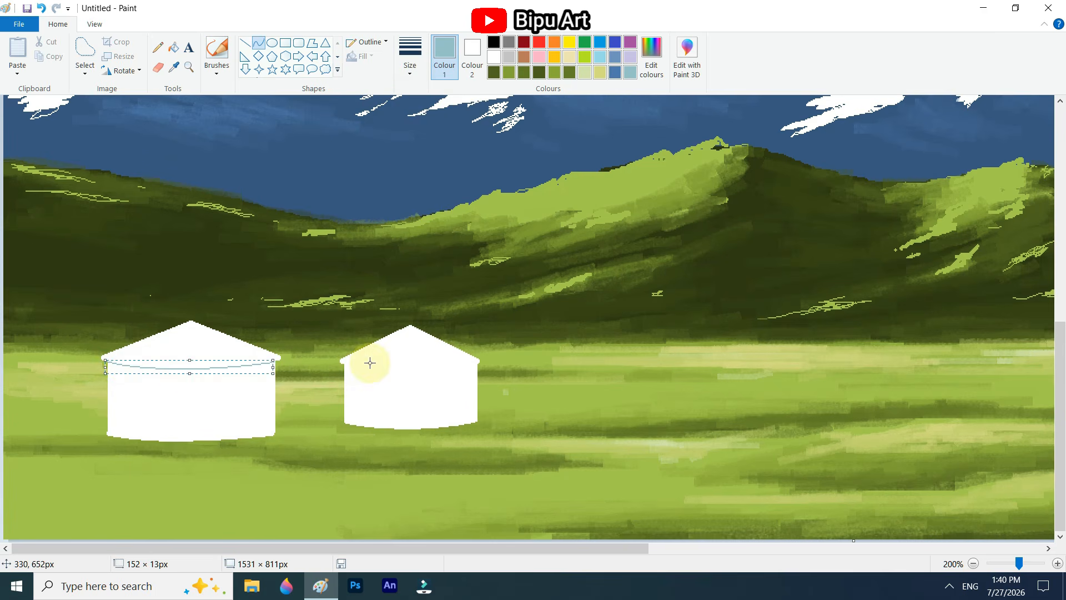
left_click_drag(339, 366, 481, 364)
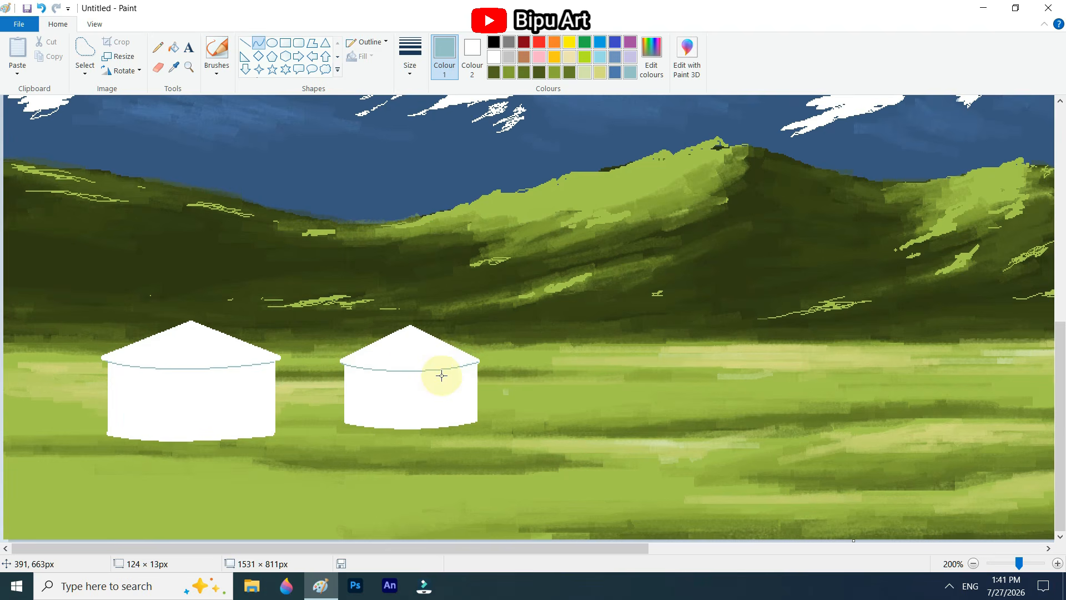
Draw a vertical line down the middle of each hut's wall and fill the right halves with grey-blue.
left_click(245, 43)
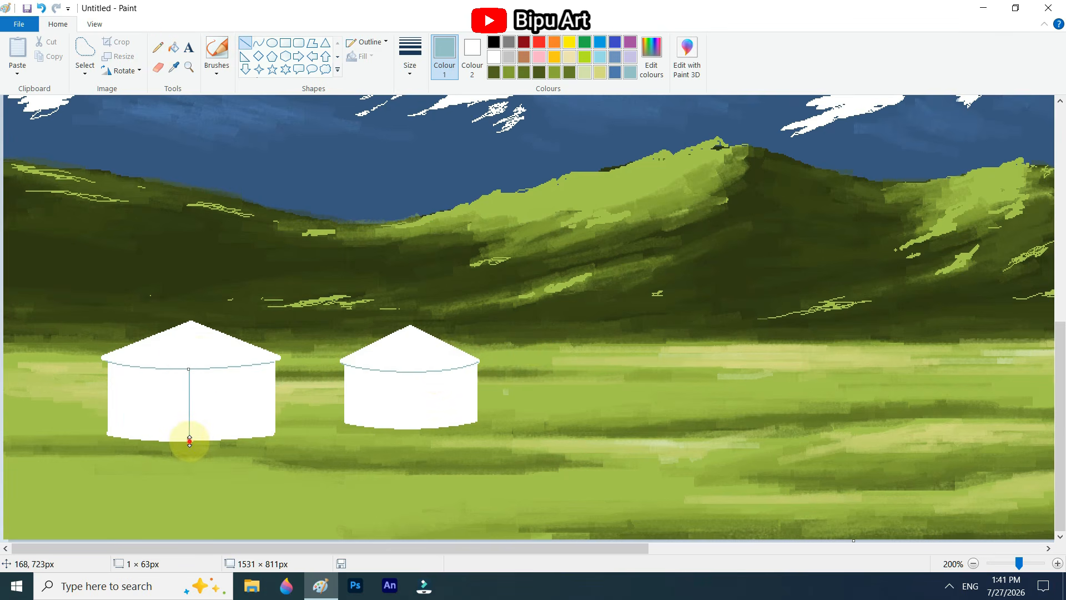
left_click(418, 372)
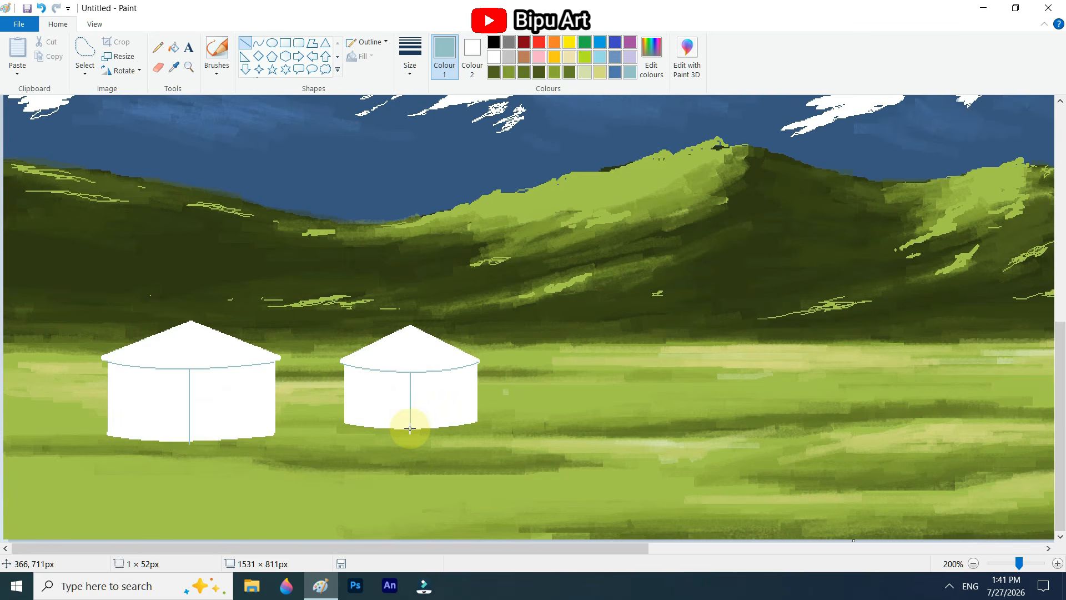
left_click(236, 376)
key("ctrl+z")
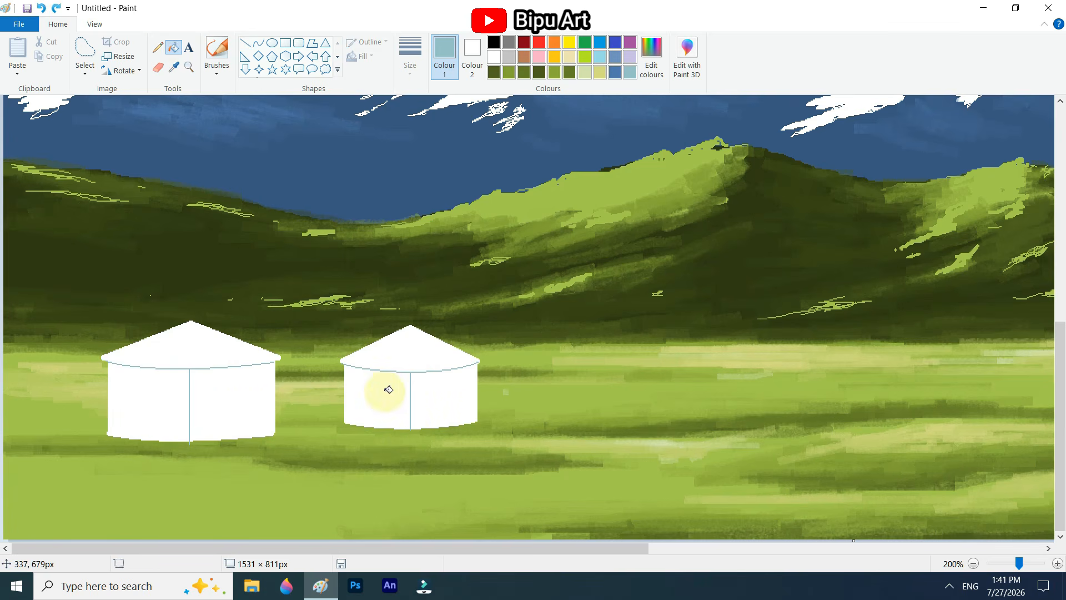
left_click(434, 387)
left_click(160, 49)
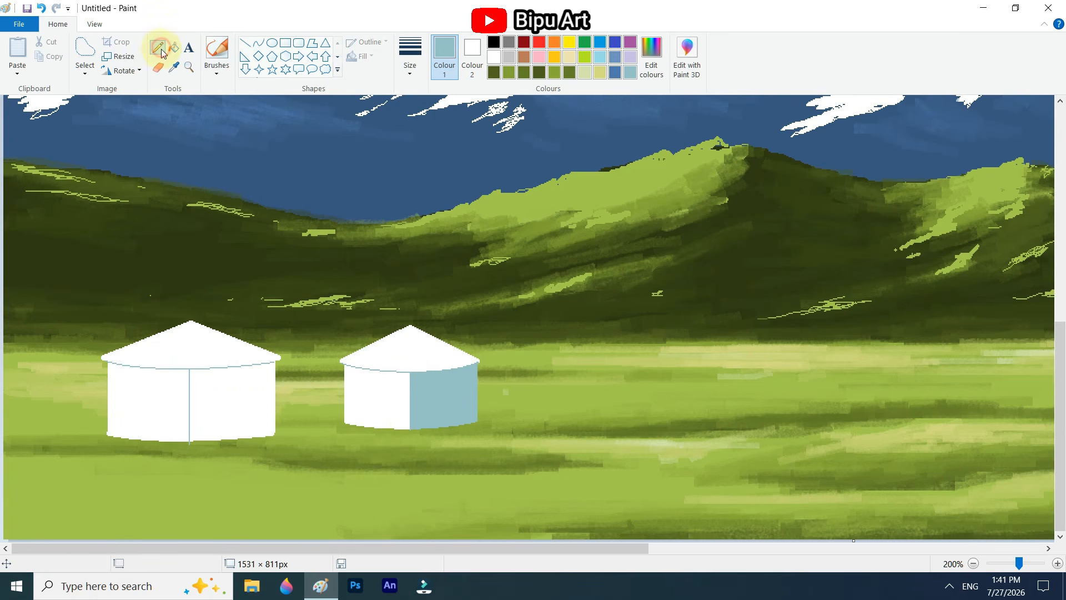
left_click(173, 48)
left_click(215, 387)
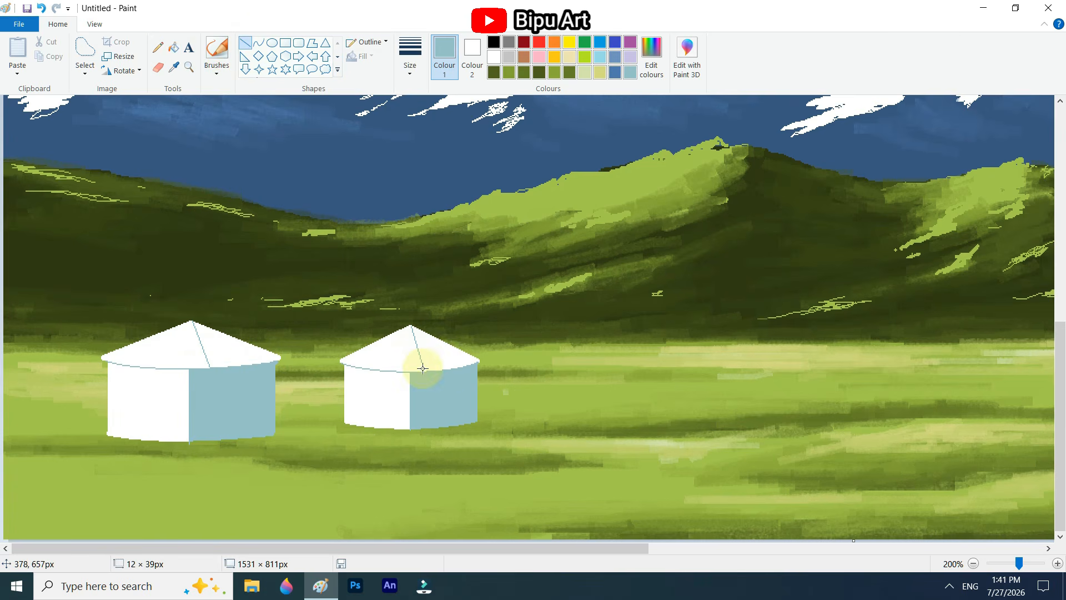
Divide each roof with a slanted line from its peak and fill the right sides with grey-blue.
left_click(173, 48)
left_click(444, 350)
left_click(233, 347)
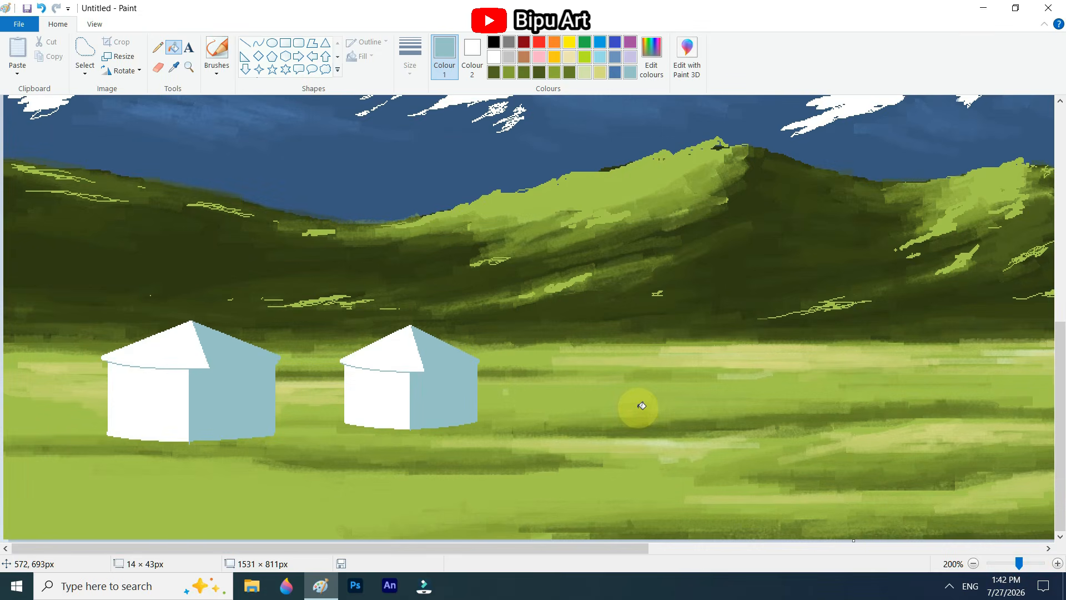
Soften the border between light and shadow on the left hut and both roofs with grey-blue brush strokes.
left_click_drag(1019, 563, 1023, 563)
left_click(217, 49)
left_click(410, 55)
left_click(419, 136)
left_click_drag(310, 387, 294, 340)
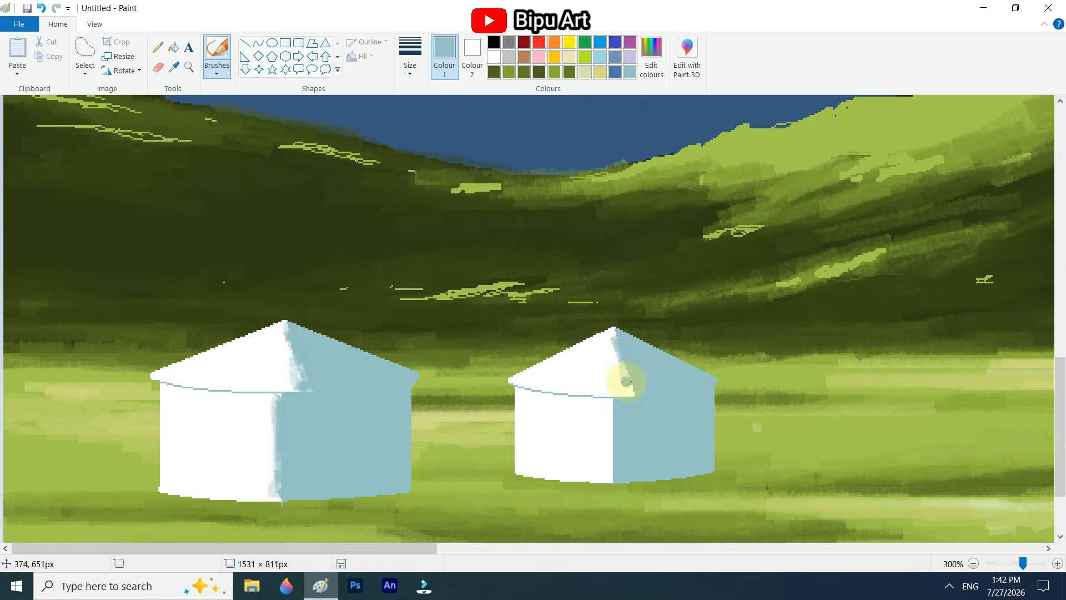
Blend the light and shadow on the left hut's roof and wall with sampled in-between tones.
left_click(174, 67)
left_click(293, 369)
mouse_move(294, 336)
left_mouse_down()
mouse_move(305, 377)
mouse_move(292, 471)
left_mouse_up()
left_click(174, 67)
left_click(297, 416)
left_click_drag(294, 402, 299, 483)
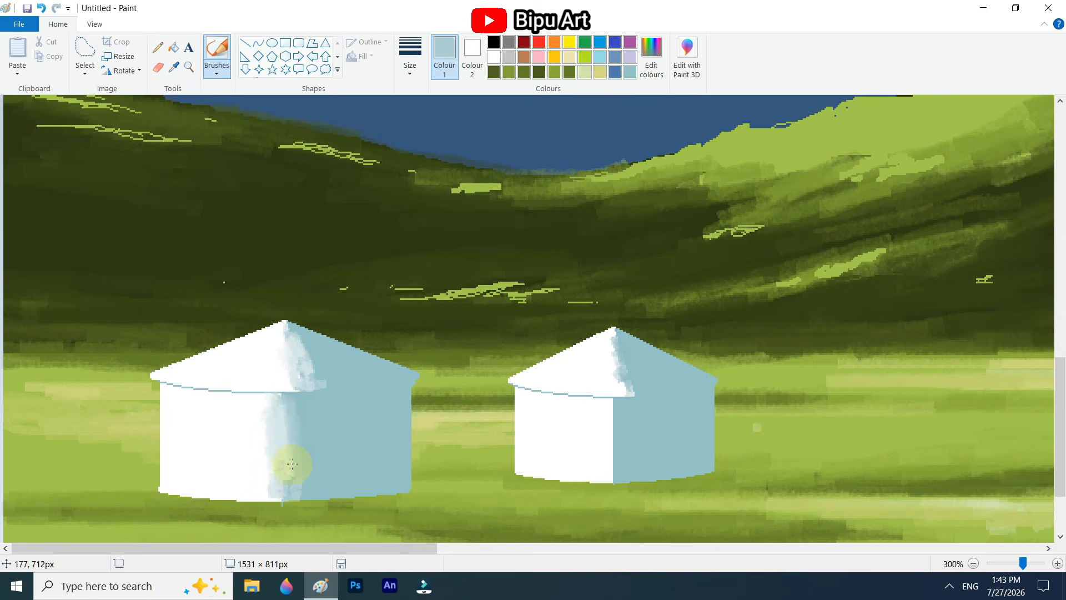
left_click(174, 67)
left_click(264, 399)
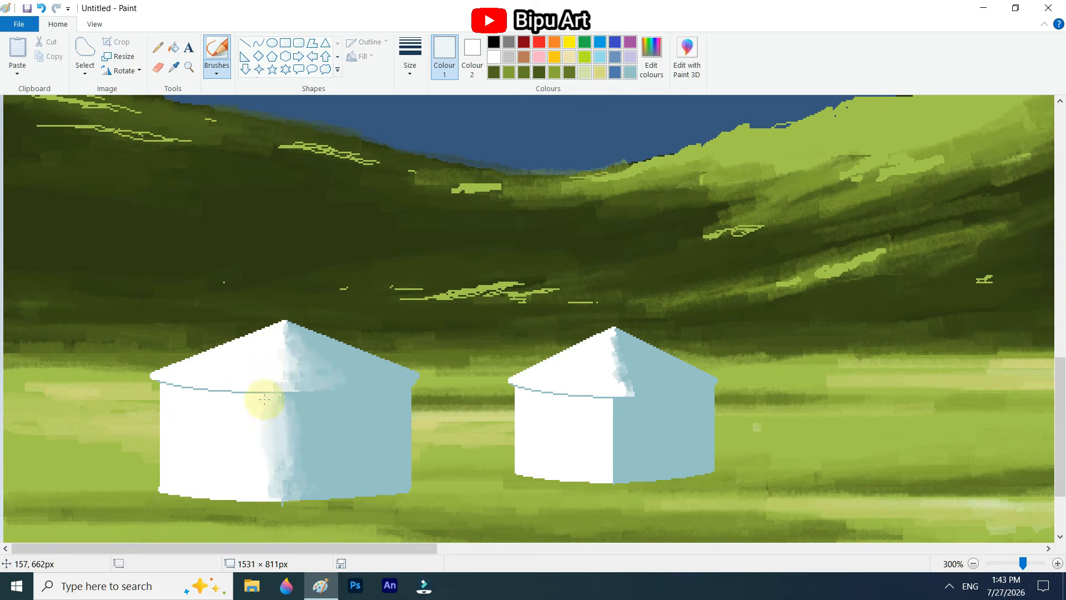
Blend the light and shadow on the right hut's wall and roof with sampled in-between tones.
left_click(174, 68)
mouse_move(621, 402)
left_mouse_down()
mouse_move(614, 479)
mouse_move(630, 436)
left_mouse_up()
left_click(619, 438)
left_click(174, 67)
left_click(615, 355)
left_click_drag(624, 382, 612, 326)
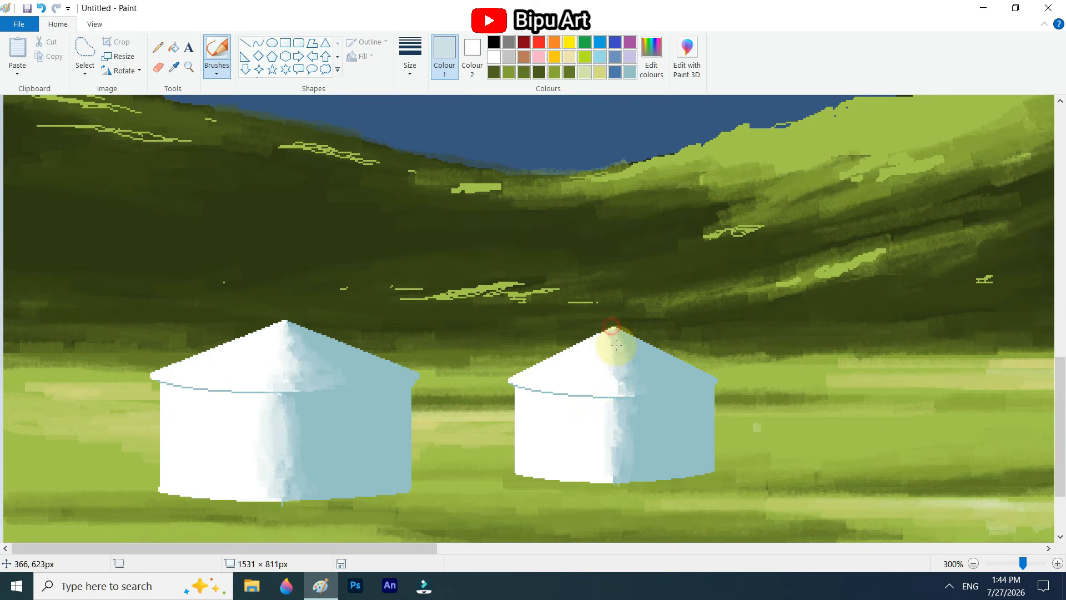
Mix a darker grey-blue and draw a thick line along the right roof slope of the left hut.
left_click(630, 72)
left_click(652, 56)
left_click_drag(690, 239, 690, 261)
left_click(397, 382)
left_click(245, 43)
left_click_drag(287, 321, 414, 372)
left_click(410, 57)
left_click(417, 147)
left_click_drag(294, 327, 292, 323)
Draw darker blue lines down the right wall edges of both huts and along the right hut's right roof slope.
left_click(410, 57)
left_click(422, 149)
mouse_move(409, 391)
left_mouse_down()
mouse_move(405, 485)
mouse_move(405, 393)
left_mouse_up()
mouse_move(713, 391)
left_mouse_down()
mouse_move(709, 469)
mouse_move(710, 392)
left_mouse_up()
left_click_drag(635, 338, 712, 380)
left_click(410, 57)
left_click(425, 122)
left_click(564, 302)
Brush darker blue shading over the shadowed walls and roofs of both huts, blending in the edge lines.
left_click(217, 47)
left_click_drag(401, 408, 404, 487)
left_click_drag(339, 339, 374, 362)
mouse_move(661, 356)
left_mouse_down()
mouse_move(709, 380)
mouse_move(706, 467)
left_mouse_up()
left_click_drag(399, 459, 387, 419)
left_click_drag(695, 461, 708, 401)
left_click_drag(703, 372, 661, 368)
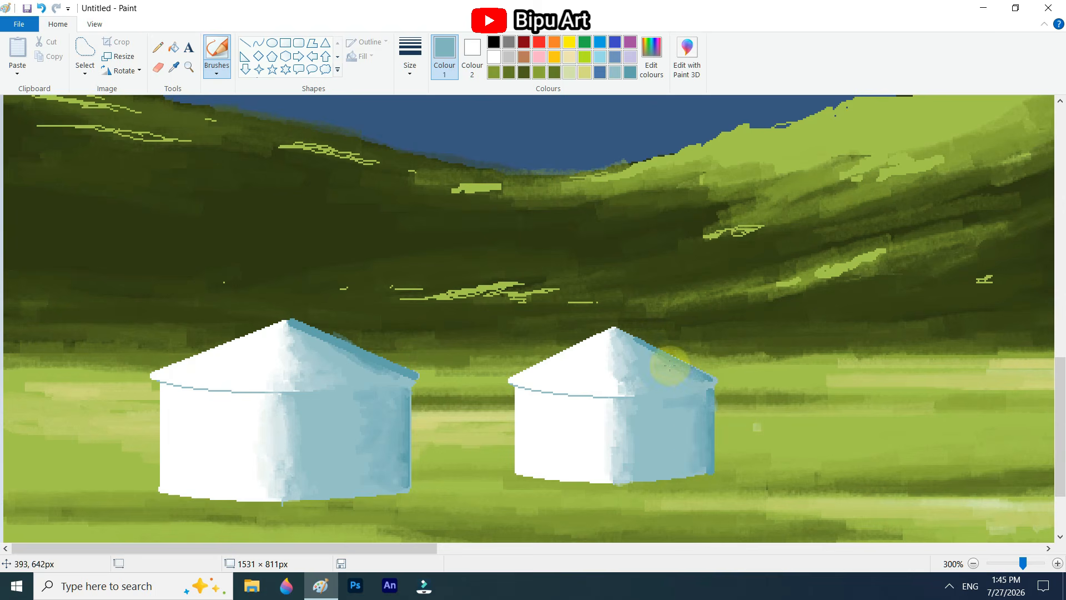
Brush dark green cast shadows to the right of both huts and blend the grass at their bases with sampled green.
mouse_move(409, 496)
left_mouse_down()
mouse_move(304, 503)
mouse_move(399, 508)
mouse_move(452, 498)
mouse_move(455, 484)
mouse_move(506, 486)
mouse_move(399, 500)
mouse_move(547, 496)
left_mouse_up()
mouse_move(702, 489)
left_mouse_down()
mouse_move(719, 459)
mouse_move(759, 464)
mouse_move(692, 481)
mouse_move(745, 457)
mouse_move(718, 474)
mouse_move(742, 452)
mouse_move(717, 445)
mouse_move(795, 463)
left_mouse_up()
left_click(174, 67)
left_click(311, 513)
left_click_drag(281, 511, 495, 509)
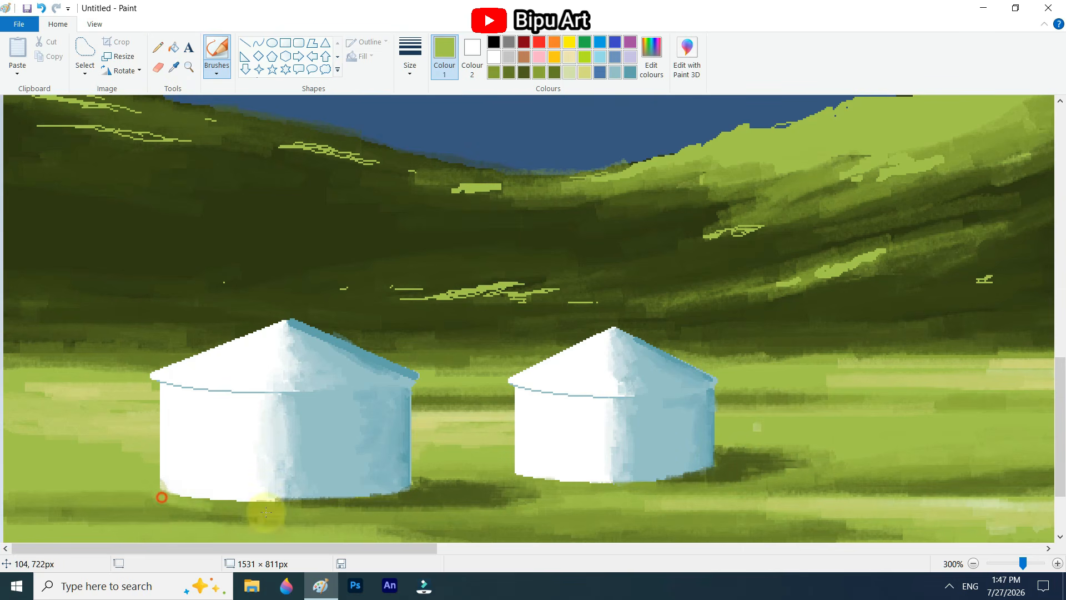
scroll(458, 441, "down", 2)
scroll(459, 441, "up", 2)
Mix a dark colour and draw a short vertical chimney pipe on each hut's roof peak.
left_click(651, 56)
left_click(604, 281)
left_click(395, 383)
left_click(244, 42)
left_click_drag(287, 325, 287, 299)
left_click_drag(615, 331, 614, 306)
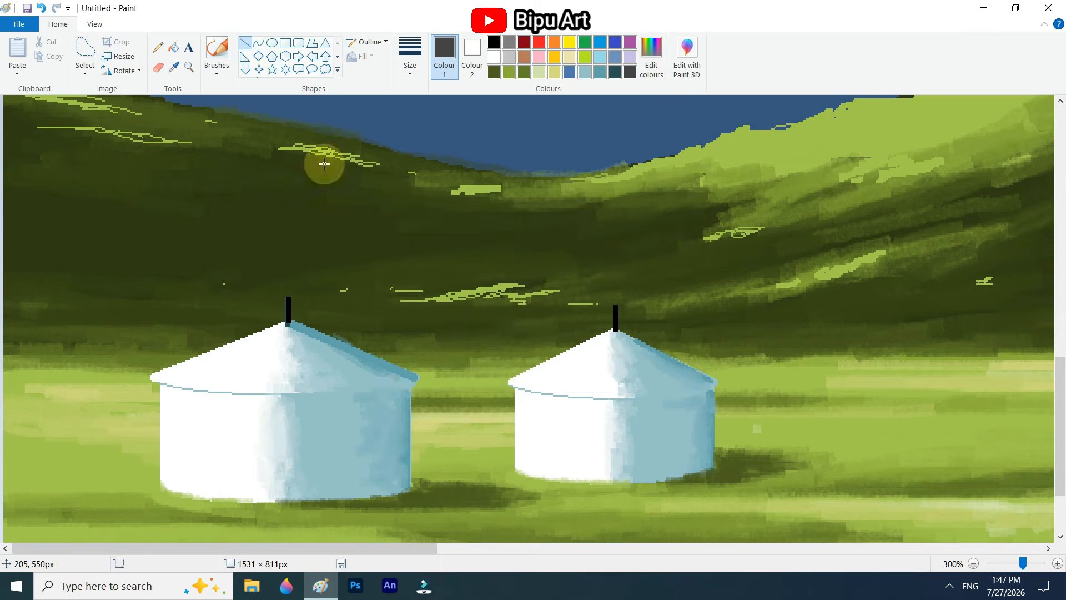
Draw a thin dark grey downward-bowed curve along the lower roof edge of each hut.
mouse_move(151, 381)
left_mouse_down()
mouse_move(369, 393)
mouse_move(418, 380)
left_mouse_up()
left_click_drag(509, 383, 716, 385)
left_click(591, 405)
left_click(638, 405)
left_click(754, 341)
Draw two thin dark grey curved bands across the lower wall of each hut.
left_click_drag(408, 435, 307, 468)
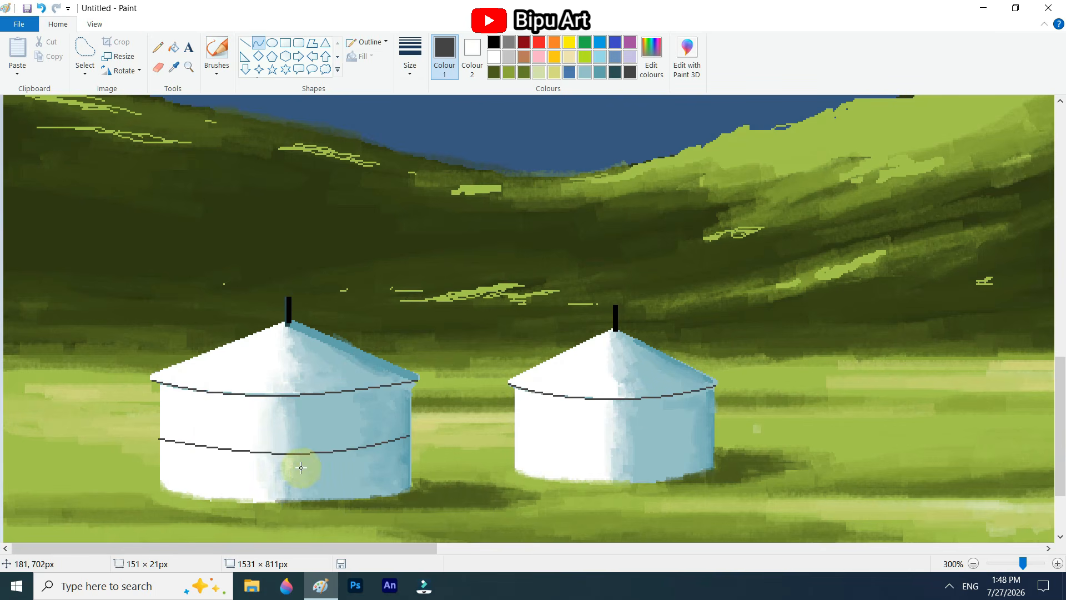
left_click_drag(514, 433, 717, 431)
left_click(625, 462)
left_click(730, 419)
left_click_drag(515, 456, 715, 452)
left_click(636, 481)
left_click(777, 387)
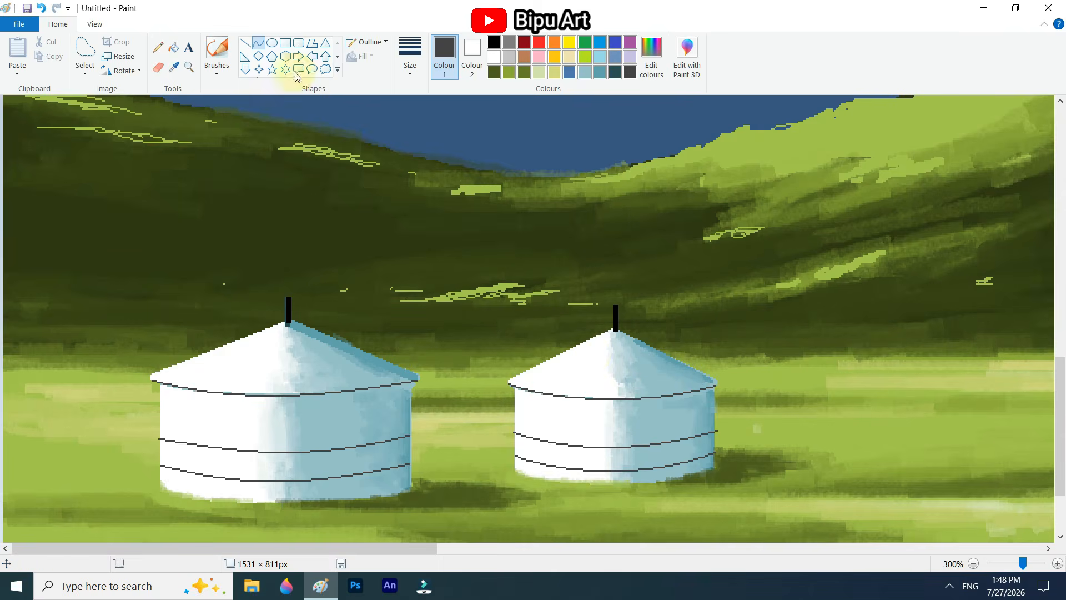
Draw a white door with a red outline on each hut's shaded wall, the right hut's about 11 × 36 px with a thinner outline.
left_click_drag(344, 426, 368, 496)
left_click(410, 57)
left_click(443, 123)
left_click_drag(357, 425, 356, 420)
left_click_drag(677, 413, 695, 472)
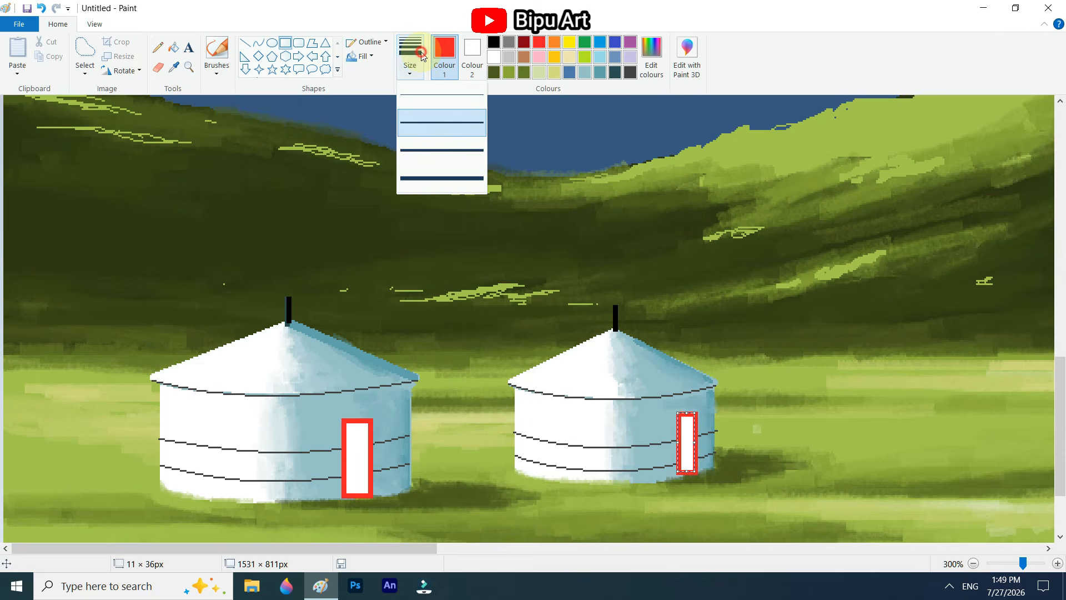
left_click(624, 369)
Cover the red bottom edge of the left hut's door with white pencil strokes.
left_click(1058, 563)
left_click(217, 49)
left_click(158, 48)
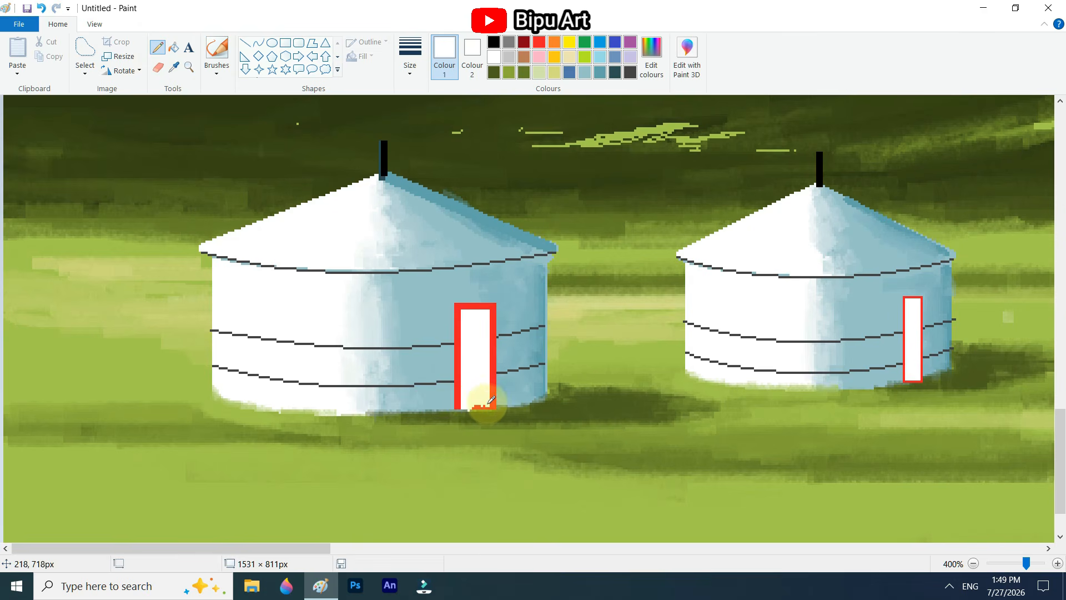
Redraw the left hut's door frame in red lines with a slanted top and a left side about 49 px long.
left_click(245, 43)
left_click(539, 41)
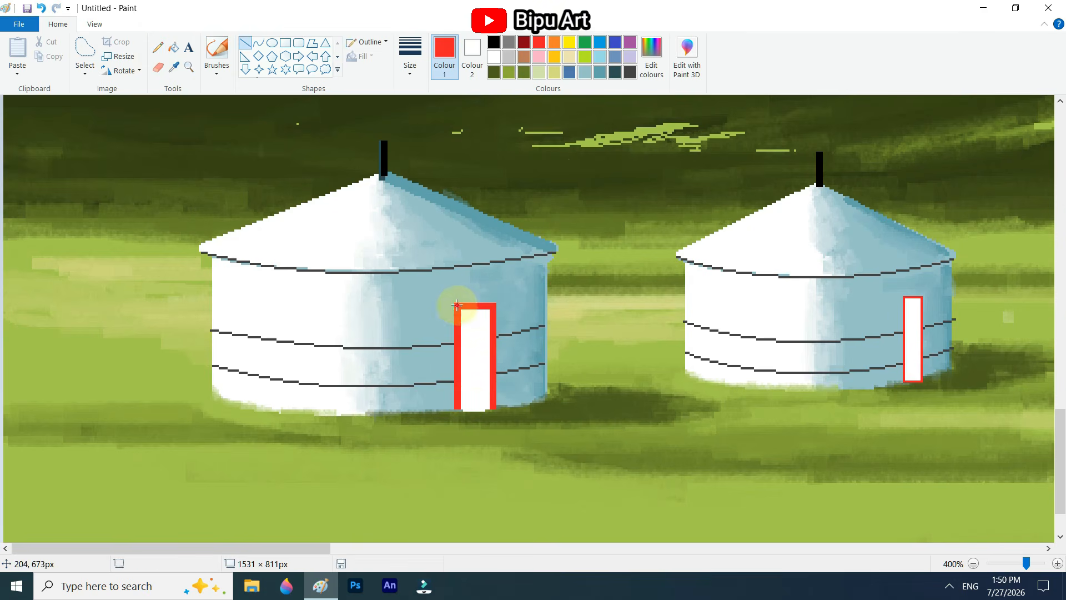
mouse_move(459, 306)
left_mouse_down()
mouse_move(494, 299)
mouse_move(457, 412)
left_mouse_up()
left_click(476, 347)
left_click(493, 56)
left_click(475, 339)
left_click(539, 42)
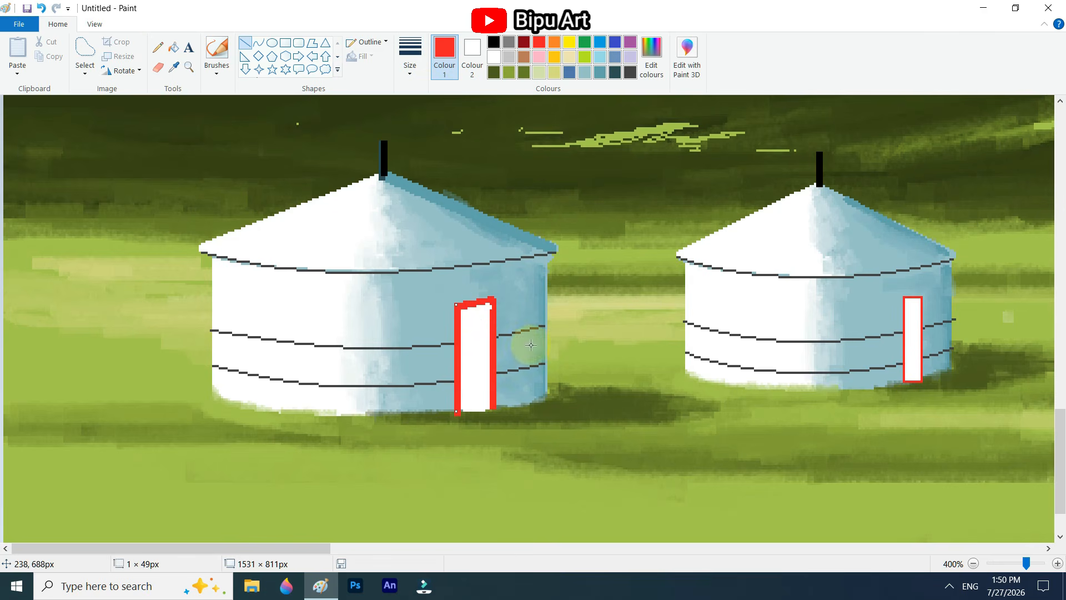
Redraw the outline of the right hut's door in red lines with slanted top and bottom edges.
left_click_drag(1060, 417, 1061, 408)
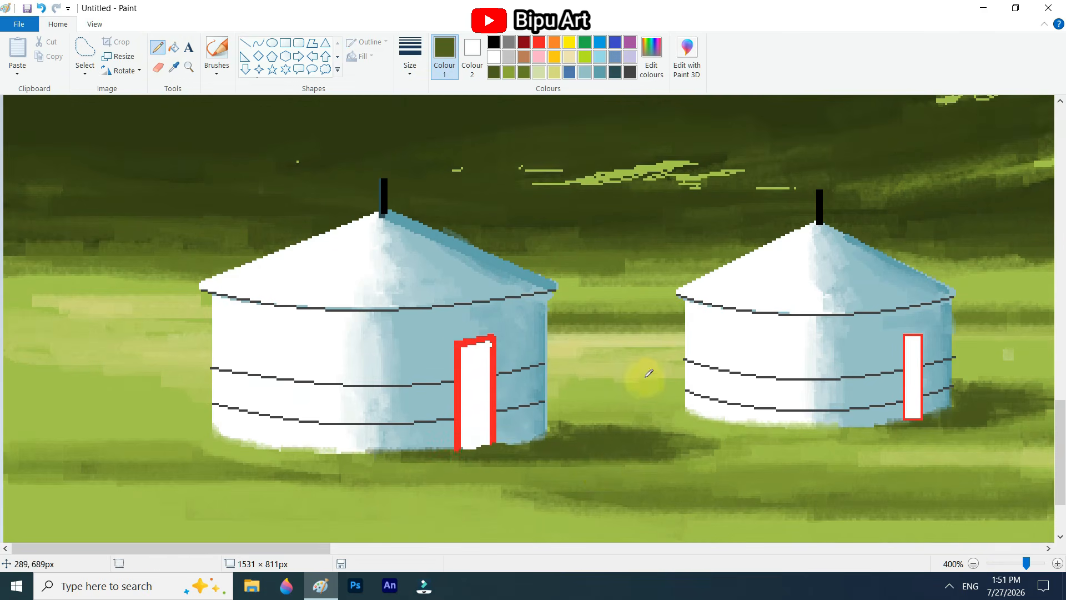
left_click(1057, 564)
left_click_drag(217, 549, 389, 549)
left_click(539, 42)
left_click(245, 43)
mouse_move(419, 393)
left_mouse_down()
mouse_move(419, 504)
mouse_move(440, 389)
mouse_move(440, 498)
left_mouse_up()
Clean up the right hut's door frame with white pencil strokes inside it and olive green touch-ups at its base.
left_click(411, 56)
left_click(426, 98)
left_click(494, 56)
left_click(157, 48)
left_click_drag(426, 397, 423, 501)
left_click(494, 72)
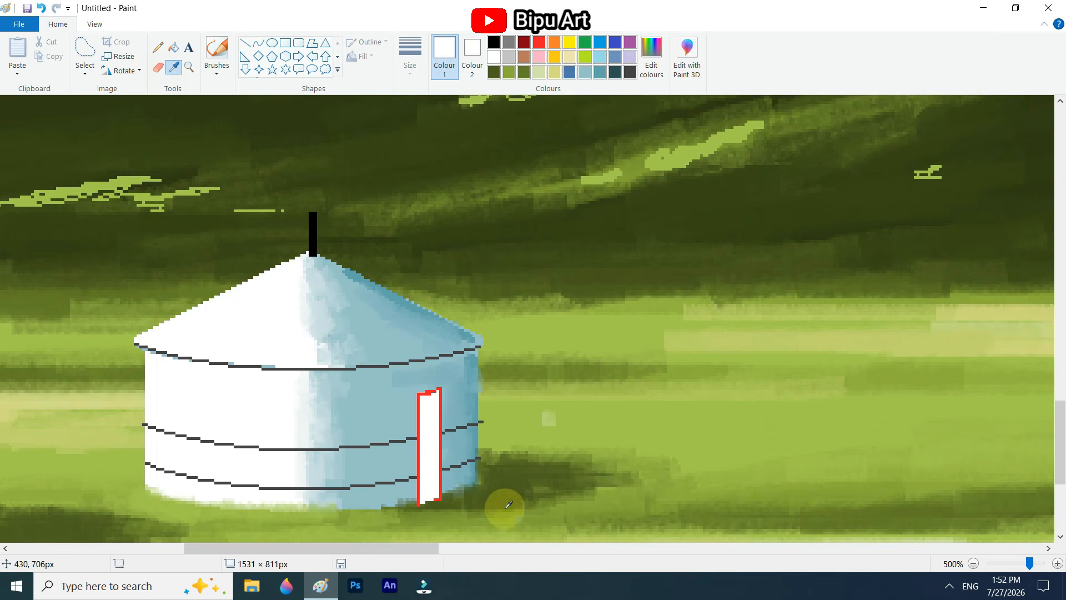
left_click(159, 48)
Fill the white areas of the hut doors with black.
left_click(494, 43)
left_click(174, 48)
left_click(428, 452)
Divide the left hut's black door into panes with a vertical red line and slanted red crossbars.
scroll(430, 547, "down", 1)
left_click_drag(430, 547, 274, 548)
left_click(538, 42)
left_click(245, 42)
left_click_drag(452, 340, 452, 447)
mouse_move(435, 371)
left_mouse_down()
mouse_move(464, 368)
mouse_move(464, 393)
left_mouse_up()
left_click_drag(431, 425, 465, 418)
Divide the right hut's black door with slanted red crossbars and a vertical red line about 39 px long.
left_click_drag(328, 549, 486, 548)
left_click_drag(354, 358, 372, 354)
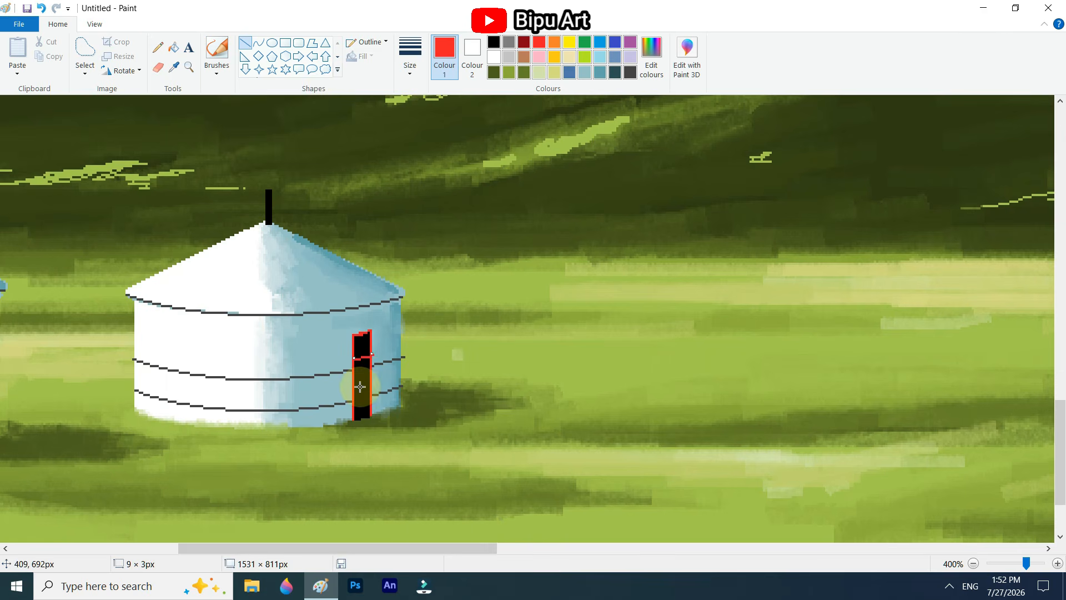
left_click_drag(354, 405, 374, 400)
left_click_drag(362, 333, 362, 418)
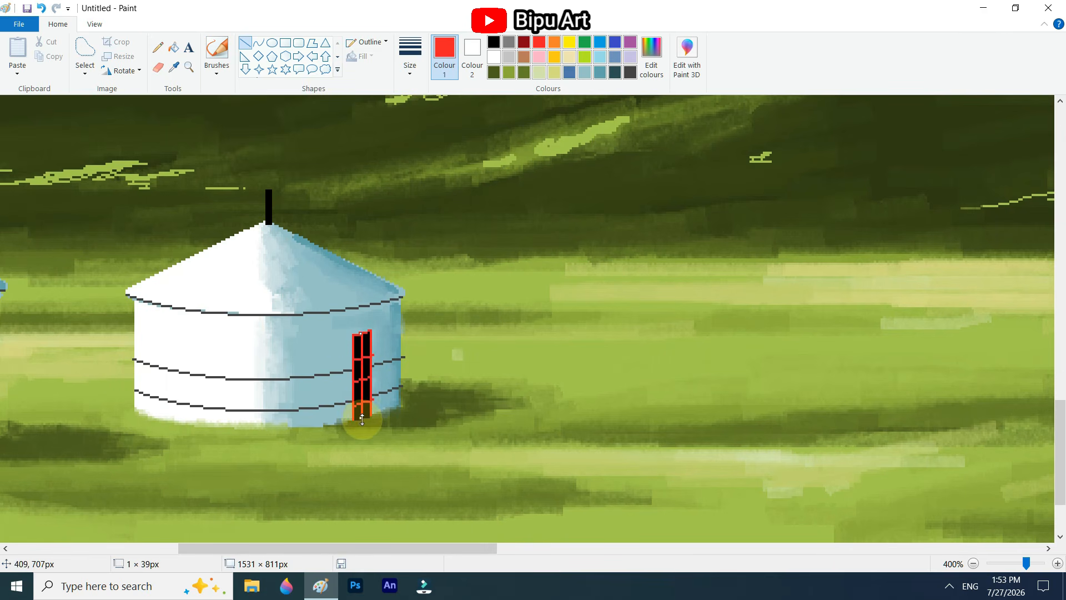
Place the artist's signature as bold white script text with a transparent background in the lower right corner of the meadow.
left_click(424, 386)
scroll(558, 378, "down", 2)
left_click(1000, 565)
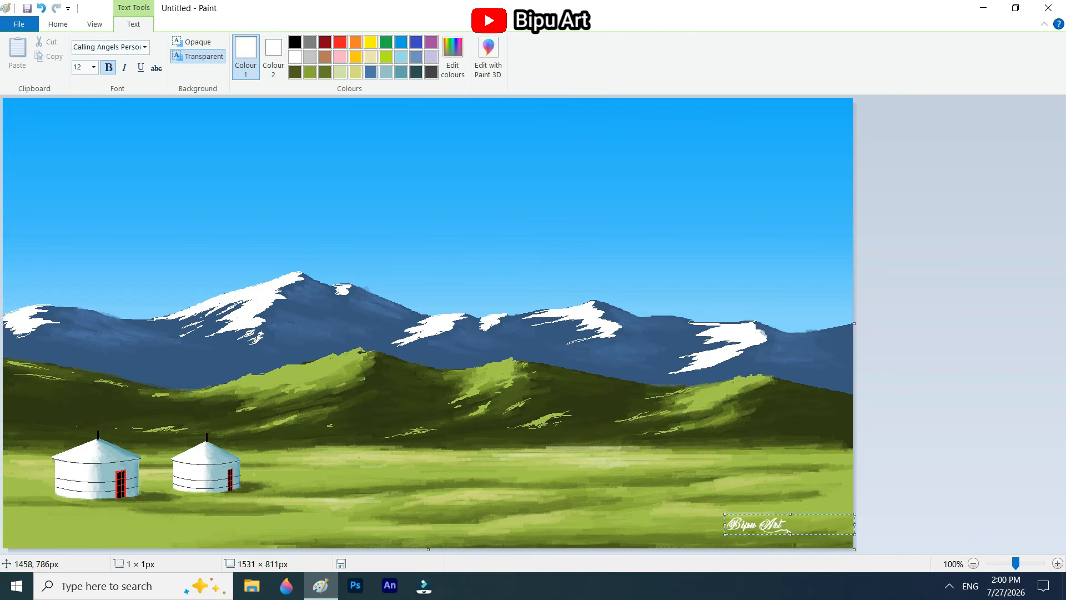
left_click(270, 123)
Cut streaky white clouds out of the sky with free-form selections, one large at the right edge and three thin ones on the left.
left_click(85, 71)
left_click(92, 118)
mouse_move(847, 179)
left_mouse_down()
mouse_move(797, 204)
mouse_move(694, 214)
left_mouse_up()
key("Delete")
mouse_move(225, 194)
left_mouse_down()
mouse_move(15, 182)
mouse_move(105, 190)
left_mouse_up()
key("Delete")
left_click_drag(150, 166, 98, 157)
key("Delete")
left_click_drag(274, 230, 200, 226)
key("Delete")
Cut three more white cloud streaks out of the right sky and one low in the left sky with free-form selections.
left_click_drag(694, 223, 628, 235)
key("Delete")
left_click_drag(833, 256, 798, 264)
key("Delete")
left_click_drag(779, 172, 769, 159)
key("Delete")
left_click_drag(38, 250, 138, 257)
key("Delete")
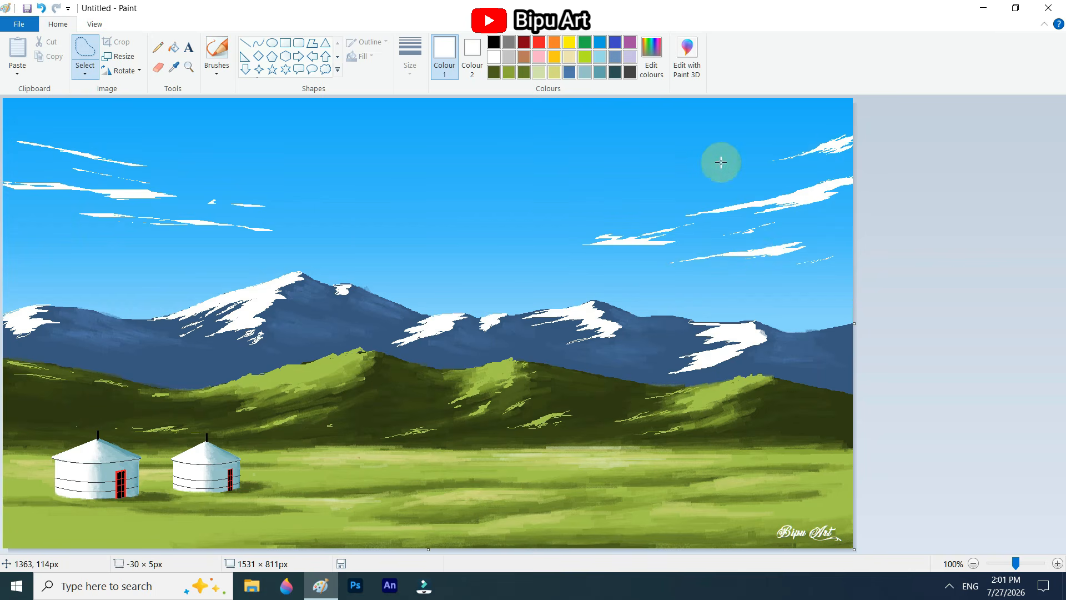
Add thin white cloud streaks at the sky's upper left, near its middle and beside the right-hand clouds using free-form selections.
left_click_drag(131, 125, 71, 114)
key("ctrl+z")
key("Delete")
left_click_drag(314, 183, 353, 191)
key("Delete")
mouse_move(561, 225)
left_mouse_down()
mouse_move(479, 239)
mouse_move(556, 226)
left_mouse_up()
key("Delete")
left_click_drag(689, 187, 714, 177)
key("Delete")
left_click_drag(658, 197, 550, 207)
key("Delete")
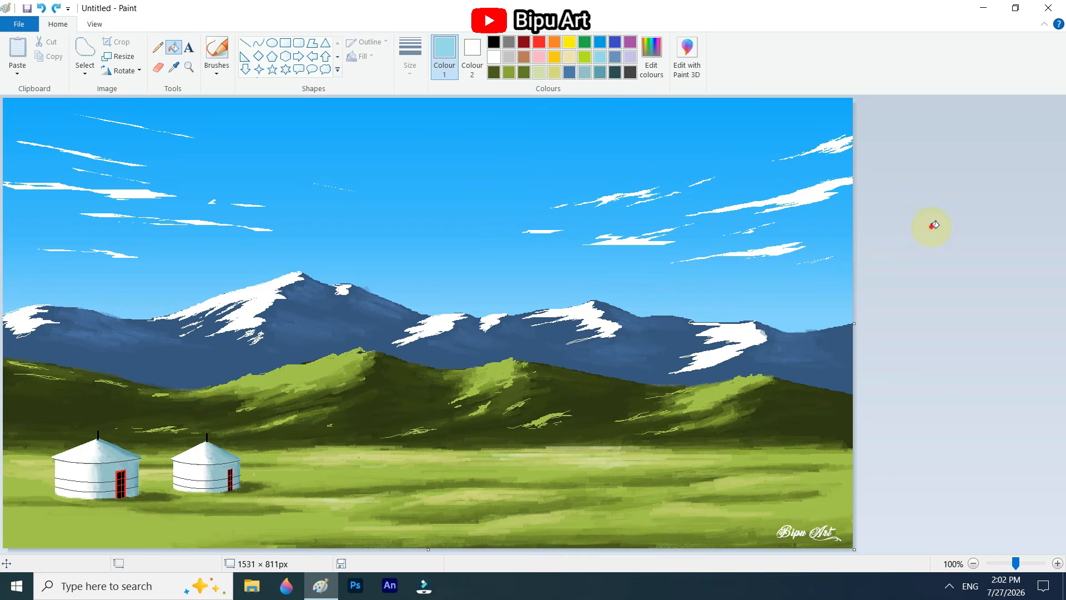
left_click(158, 47)
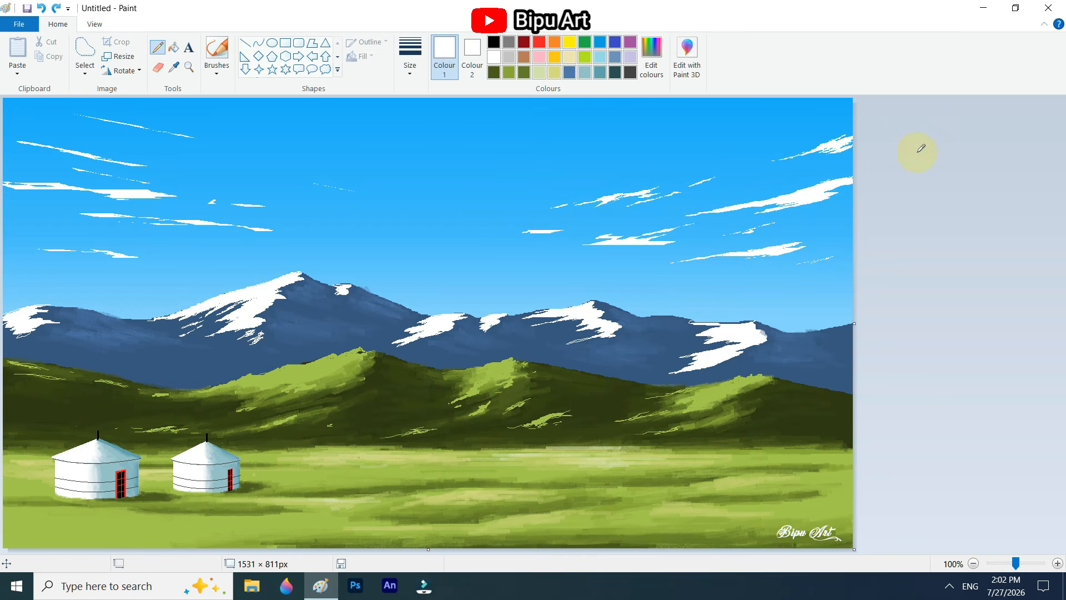